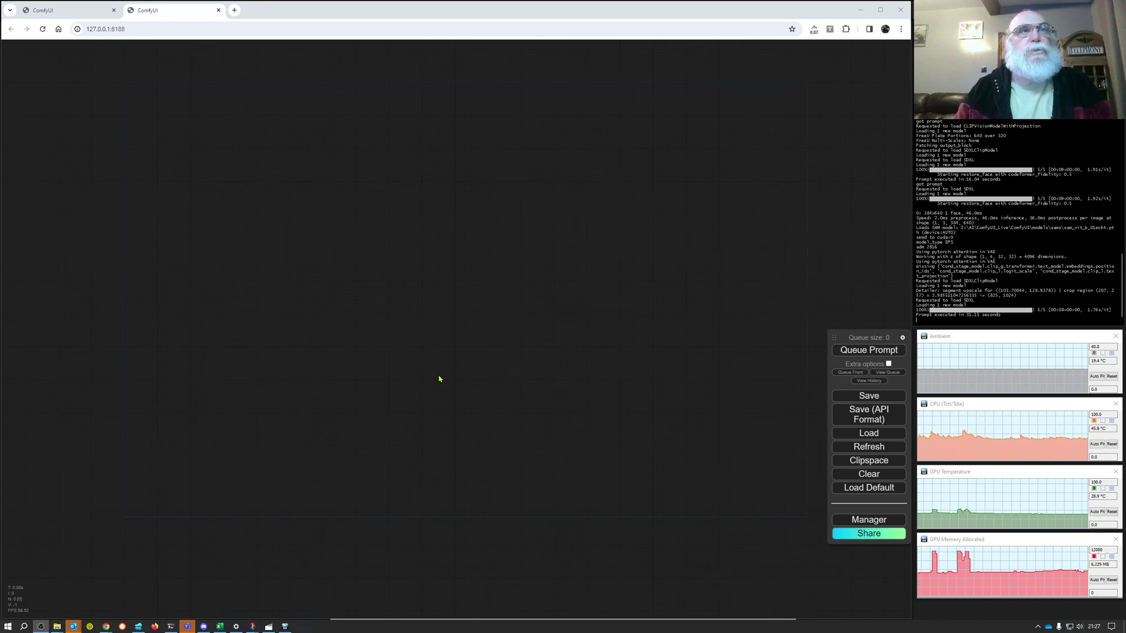
- Insert the WW Basic Generation (LCM) node template onto the empty canvas
right_click(534, 168)
left_click(557, 203)
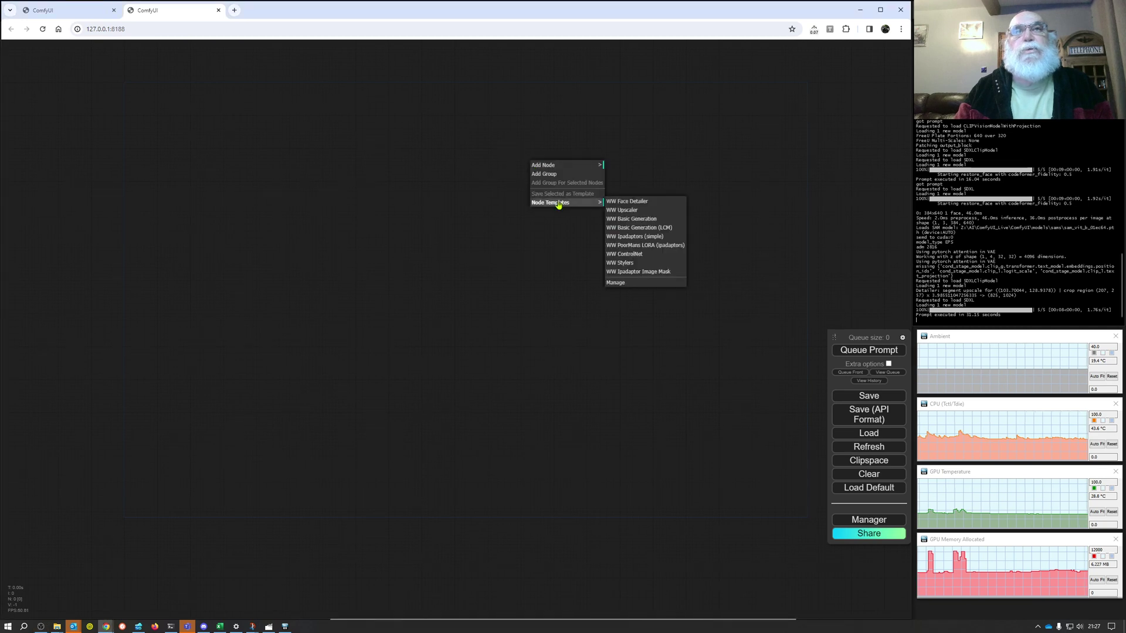
left_click(641, 229)
- Wrap the inserted nodes in a new group and move the group up and left
right_click(618, 138)
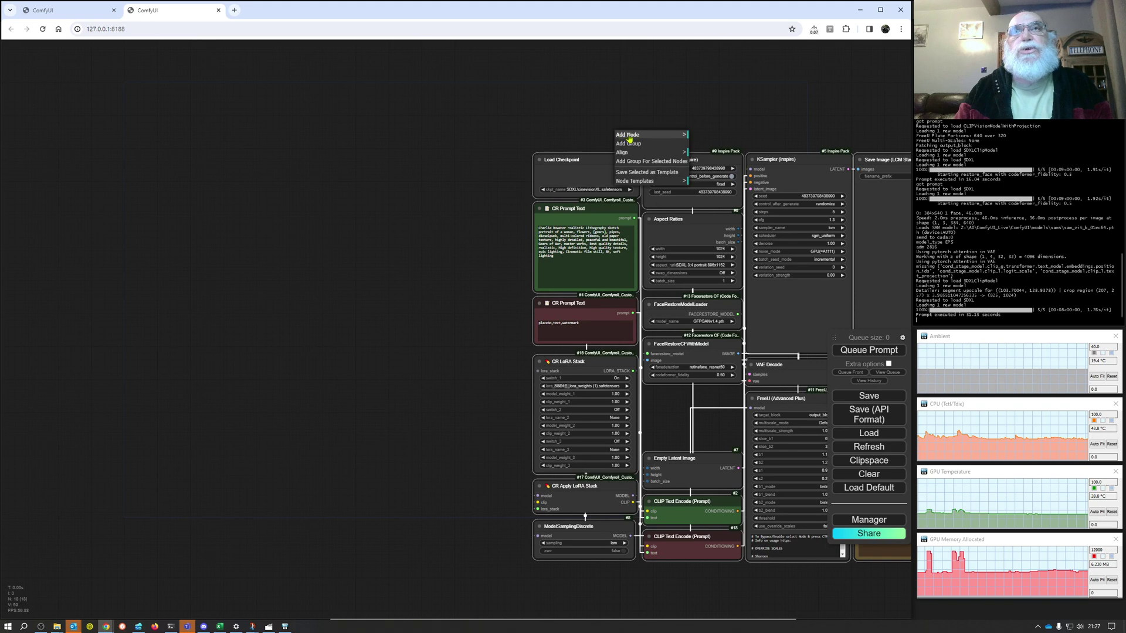
left_click(650, 161)
left_click_drag(657, 149, 385, 92)
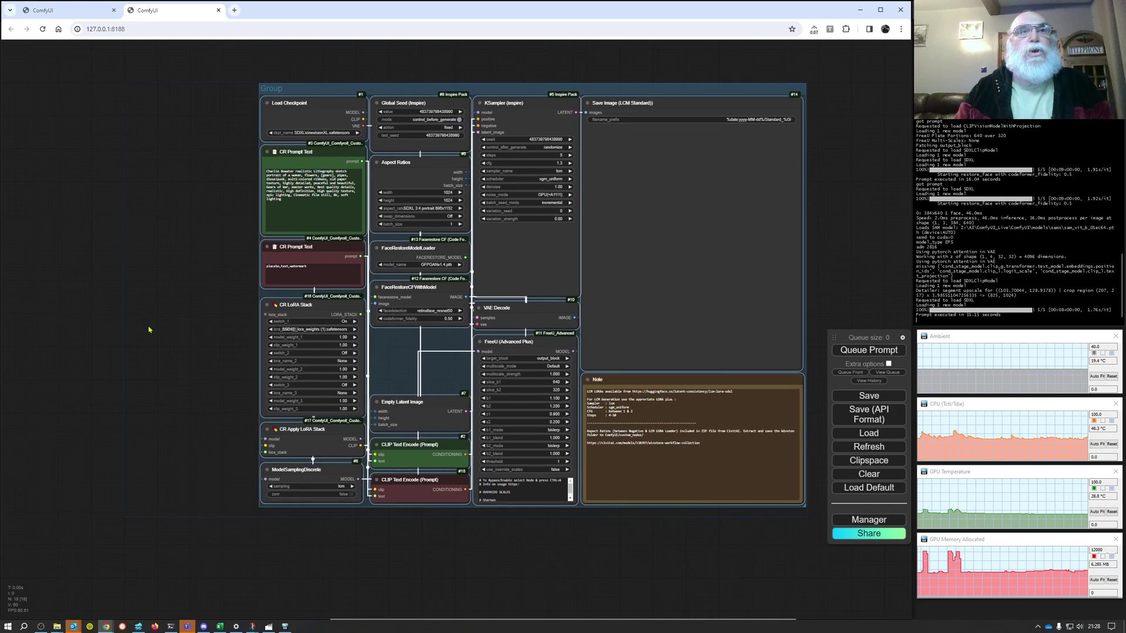
left_click_drag(149, 330, 245, 320)
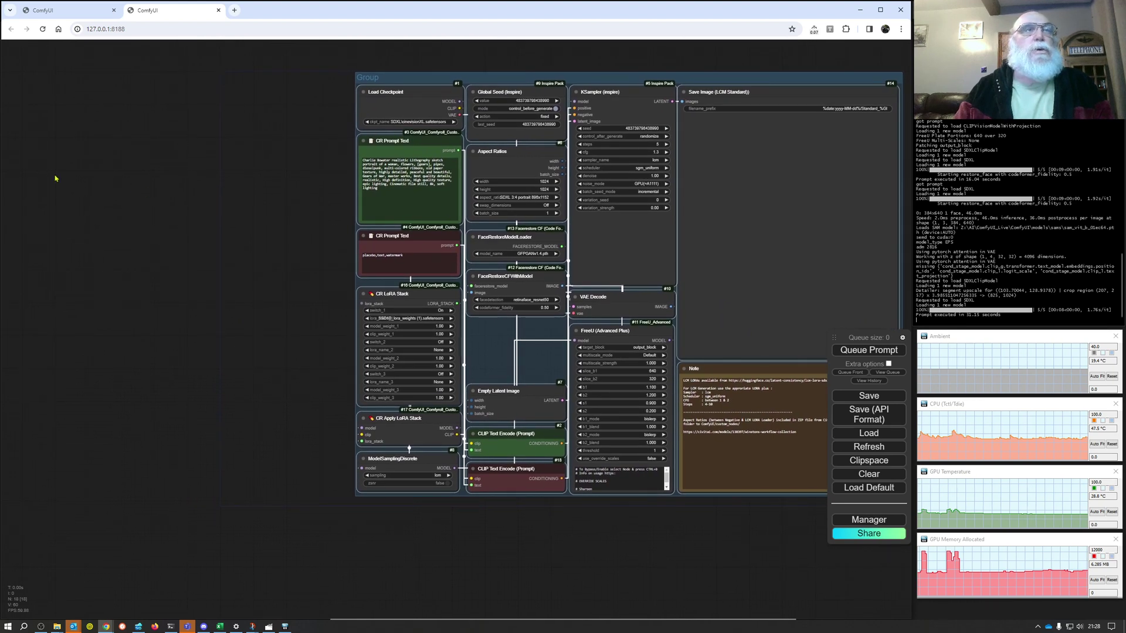
- Insert the WW Ipadaptor Image Mask template, group it, and place it beside the main workflow
right_click(82, 203)
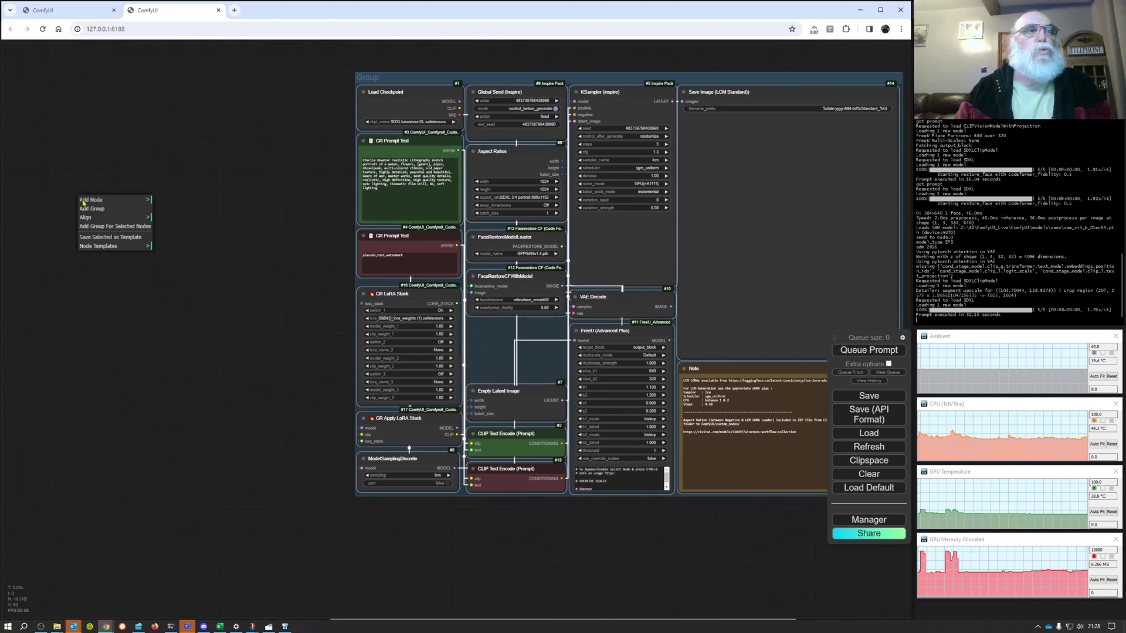
left_click(101, 246)
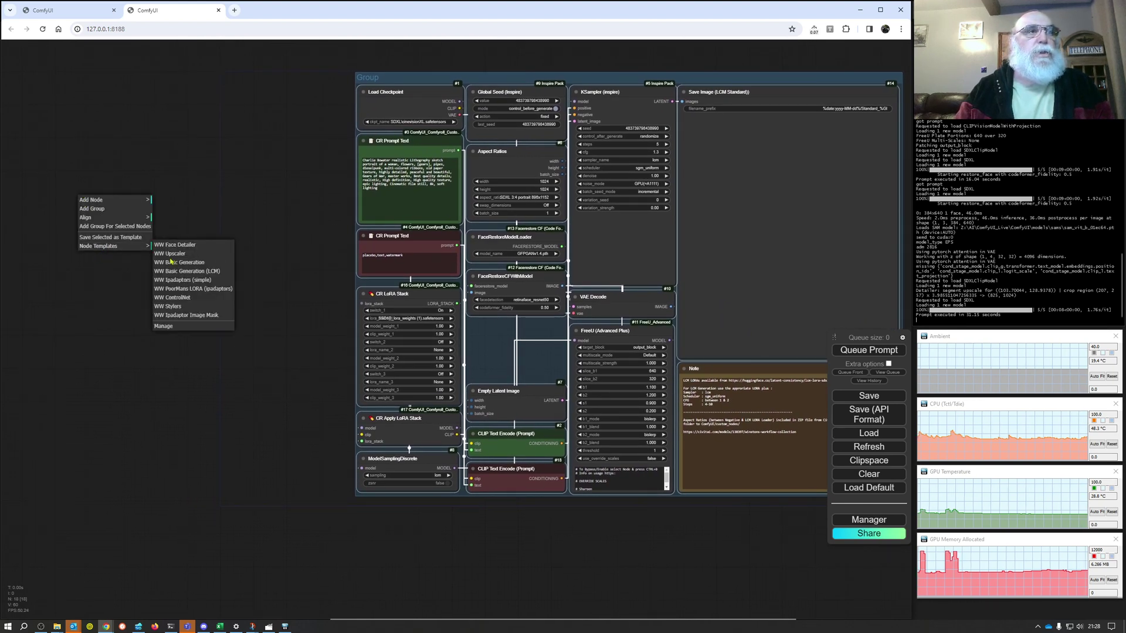
left_click(183, 315)
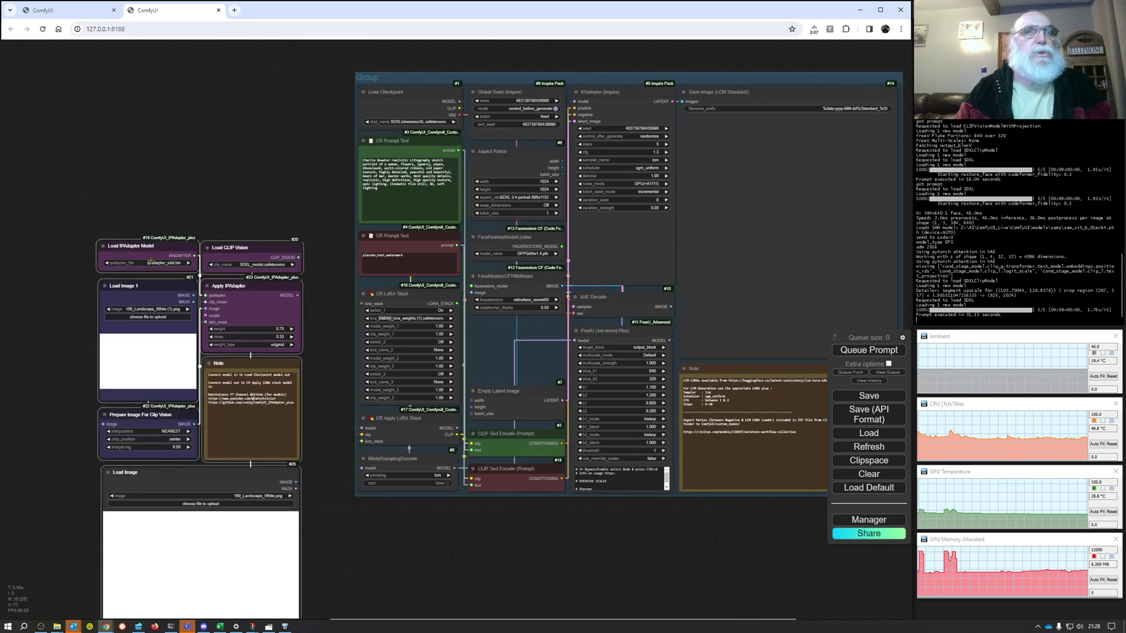
right_click(198, 222)
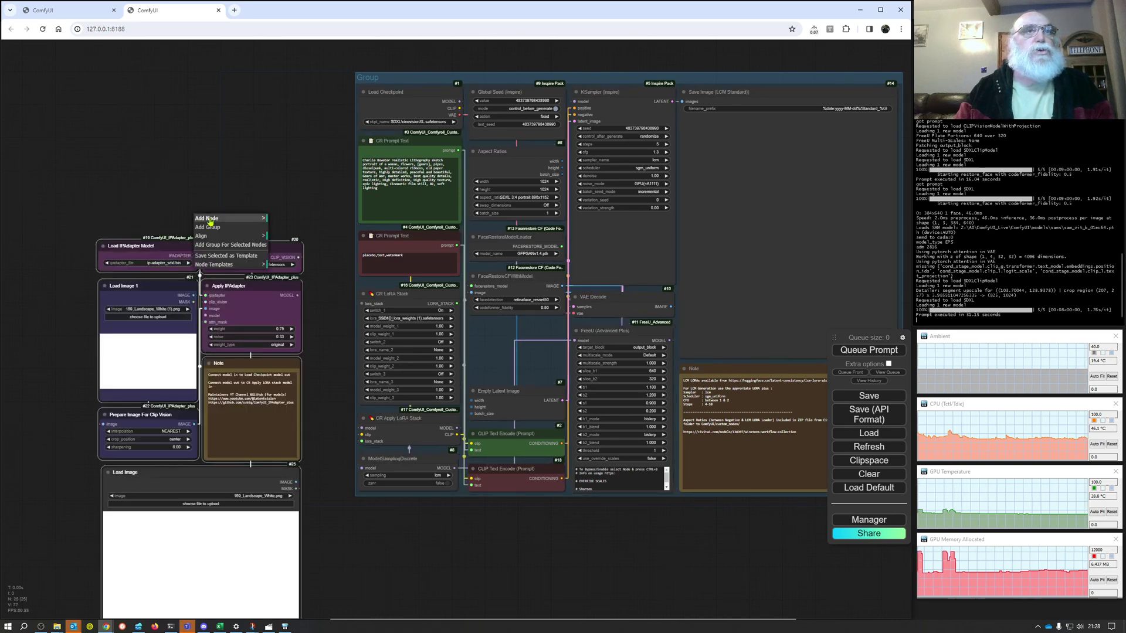
left_click(236, 245)
left_click_drag(234, 232, 280, 82)
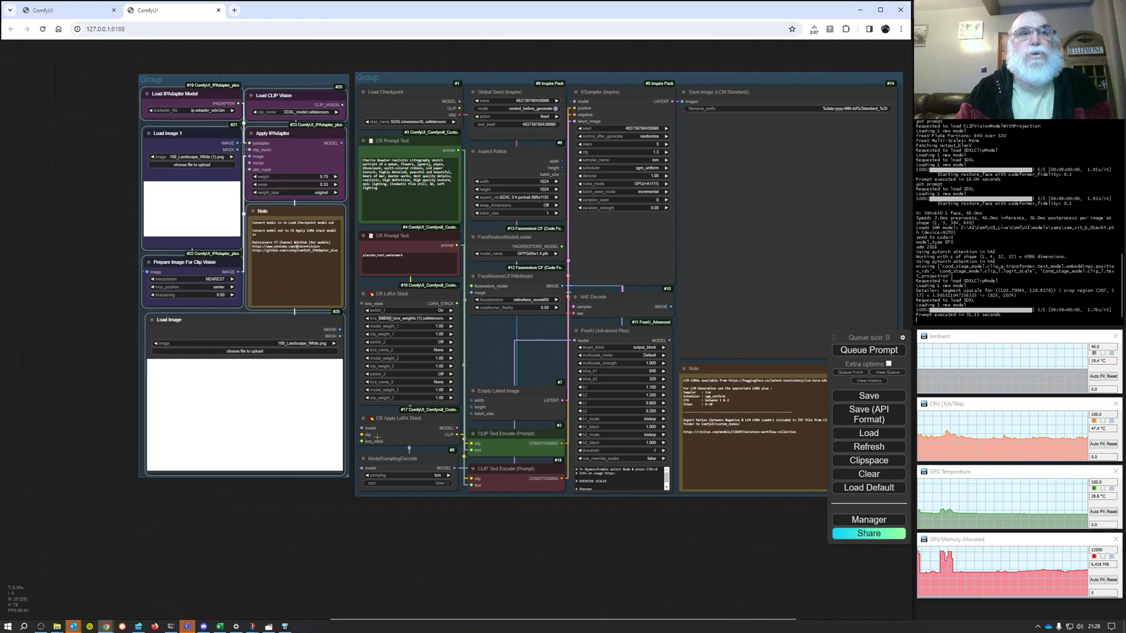
- Route Load Checkpoint's MODEL through Apply IPAdapter into CR Apply LoRA Stack
left_click_drag(458, 101, 250, 163)
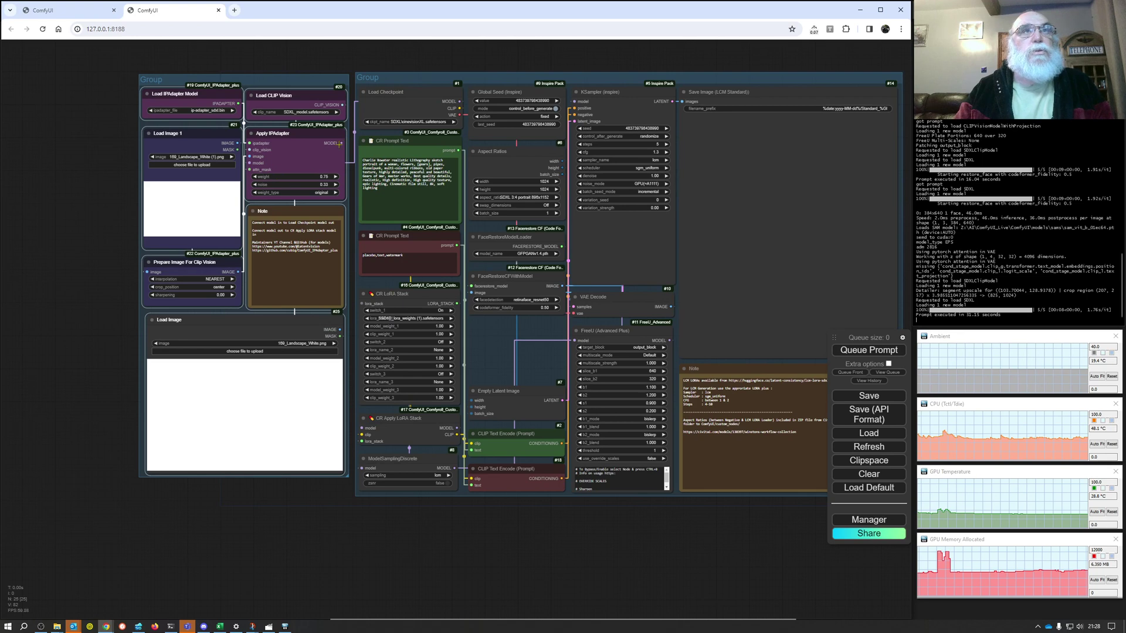
left_click_drag(340, 142, 362, 428)
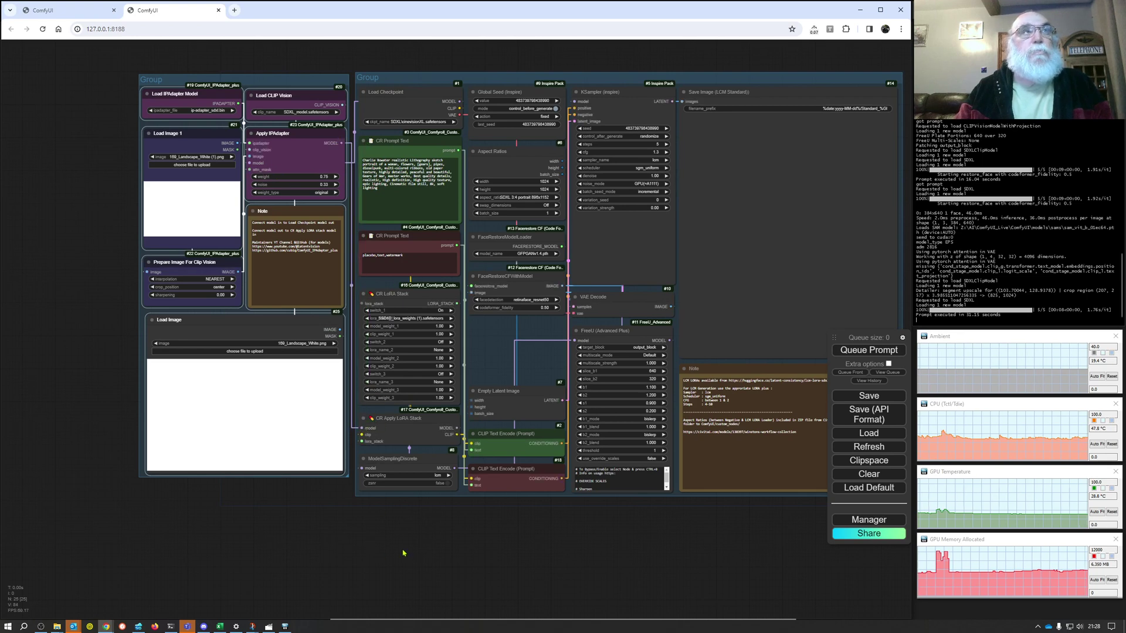
left_click_drag(402, 552, 327, 553)
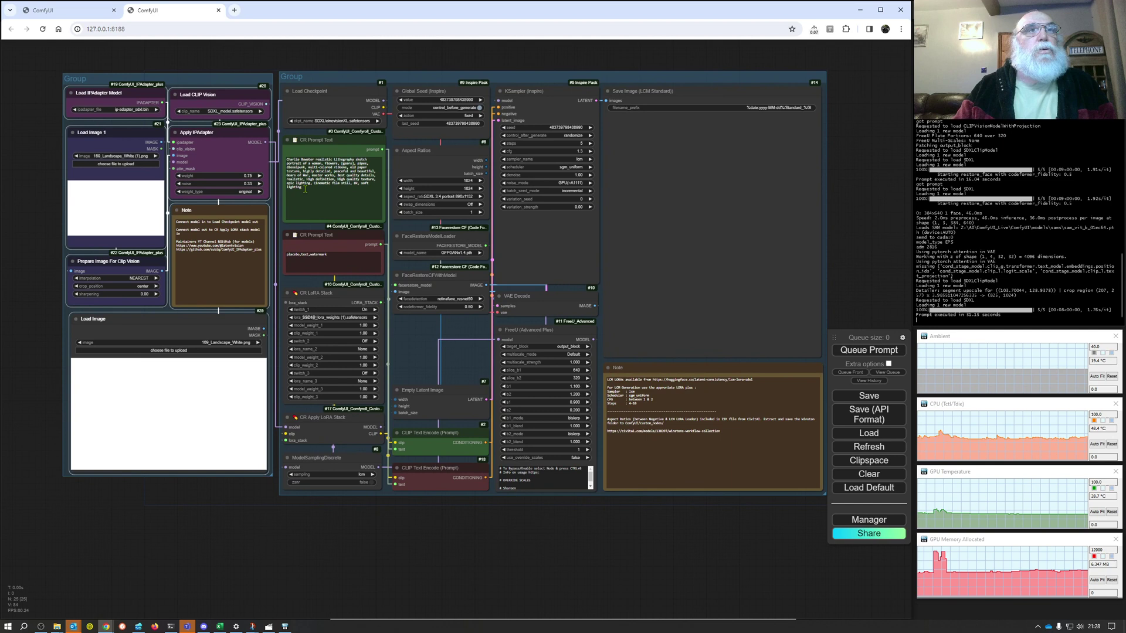
- Replace the positive prompt text with 'a sunkissed tropical'
left_click(305, 189)
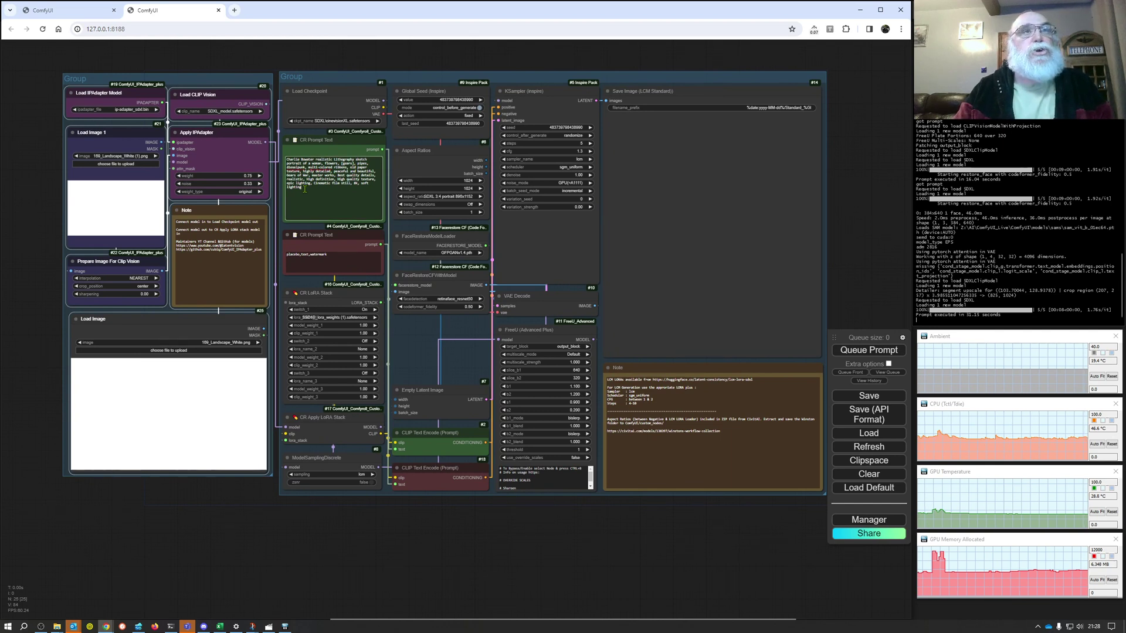
left_click_drag(305, 189, 287, 180)
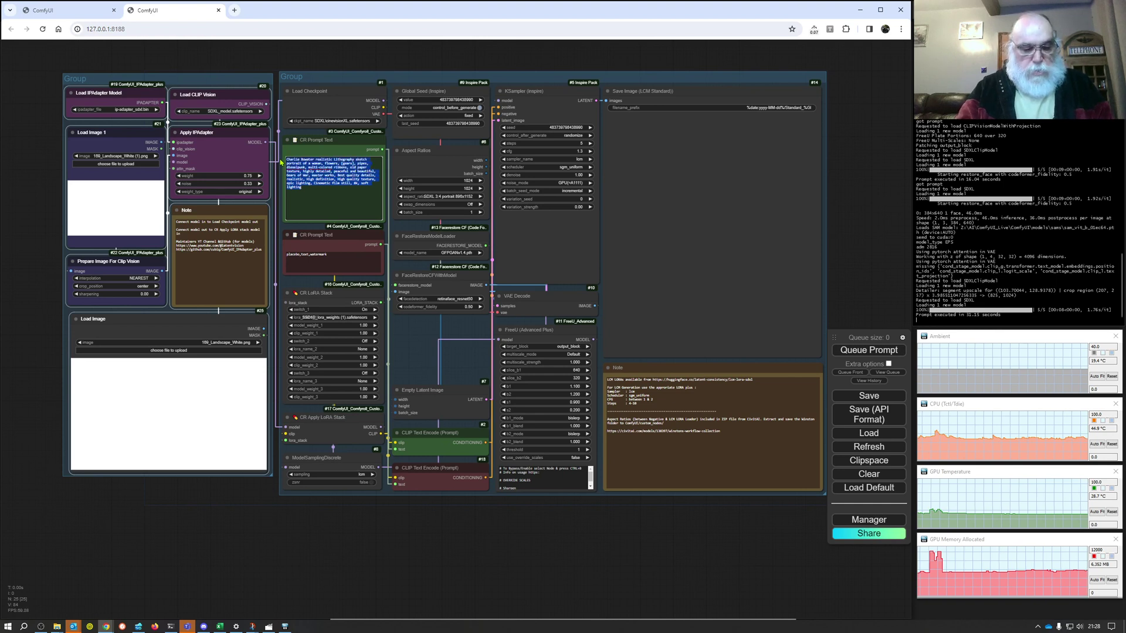
key("BackSpace")
type("a")
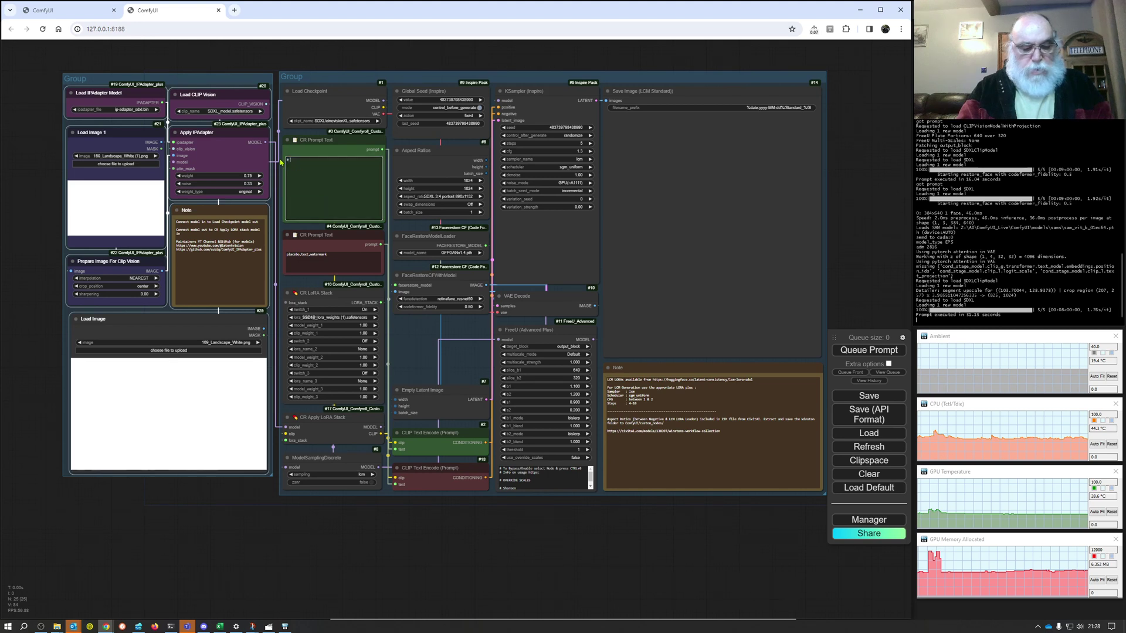
type(" sunkissed tropi")
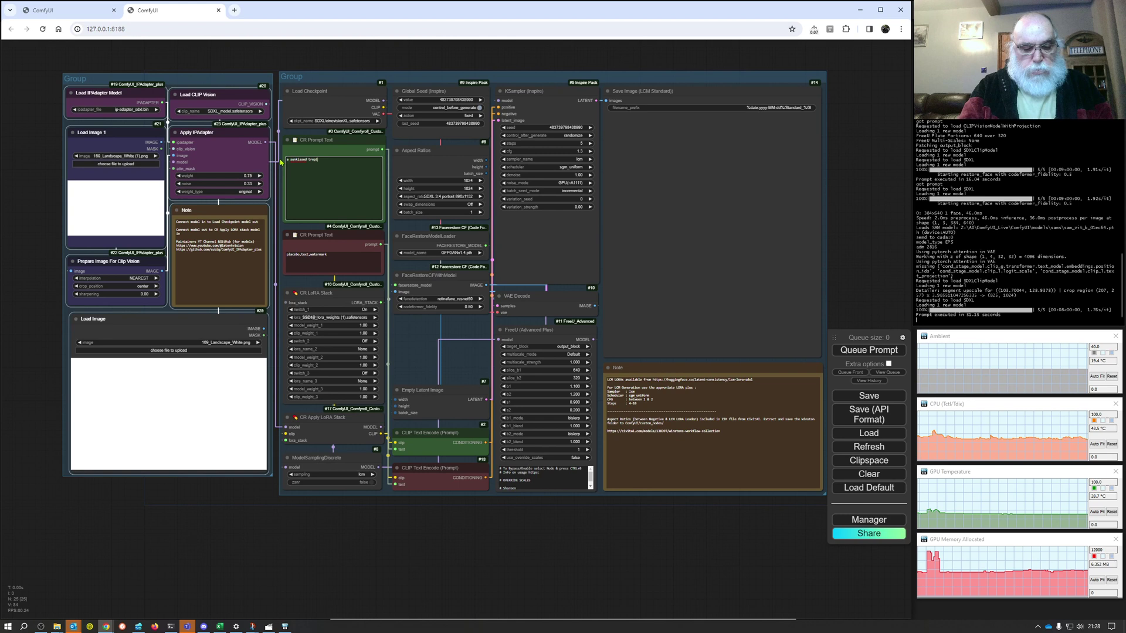
type("cal beach")
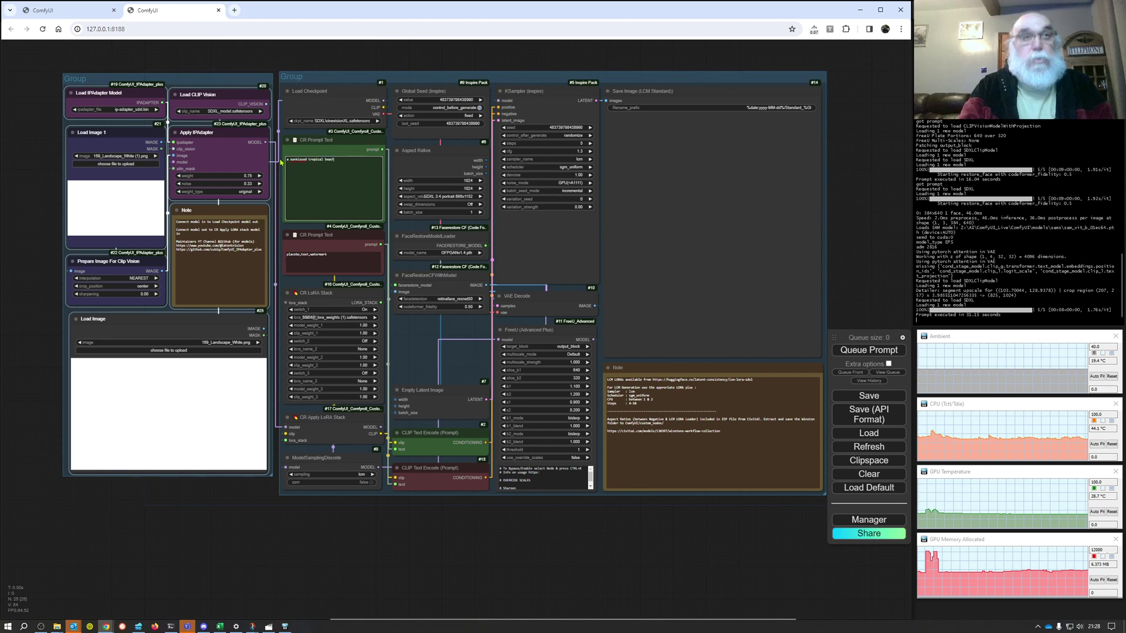
- Set the aspect ratio to SDXL 16:9 landscape 1344x768 and browse for Load Image 1's file
left_click(455, 196)
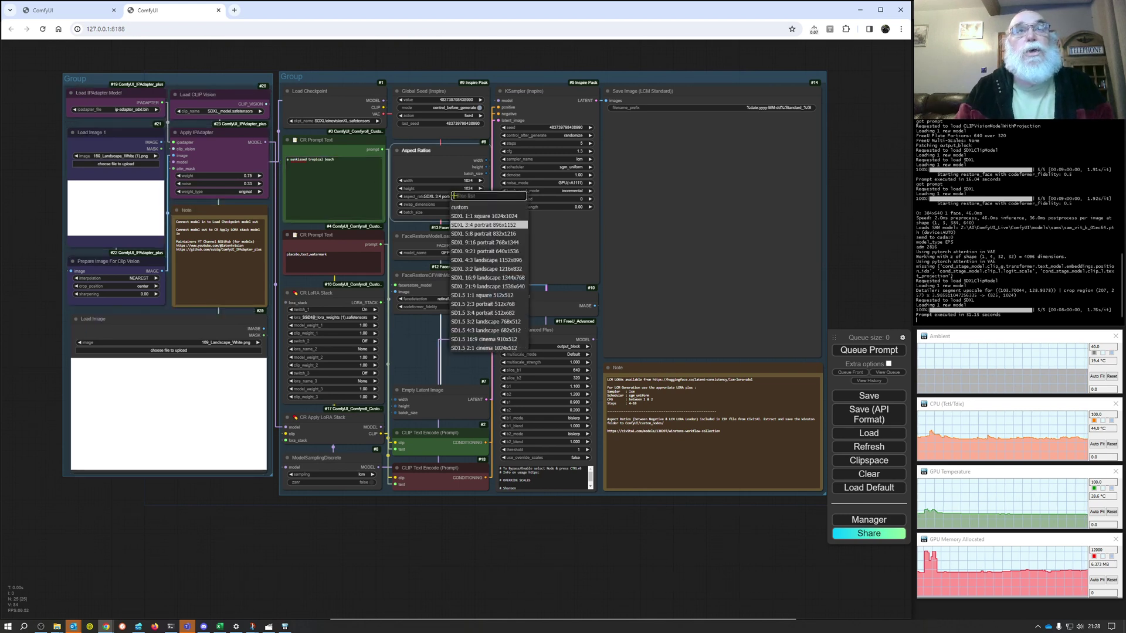
left_click(484, 277)
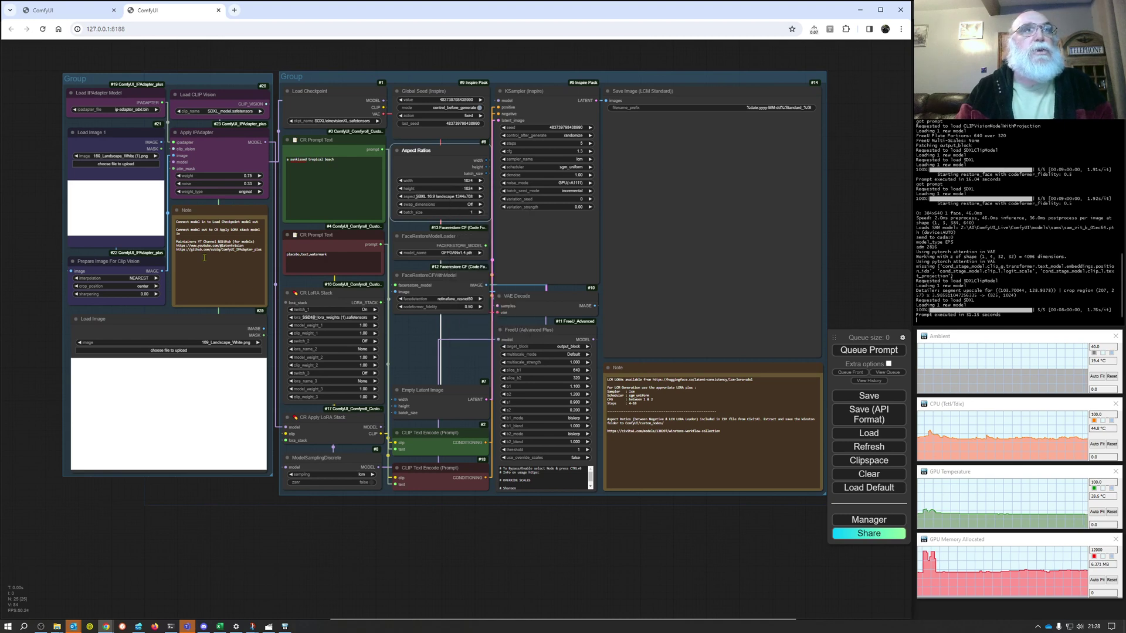
left_click(125, 165)
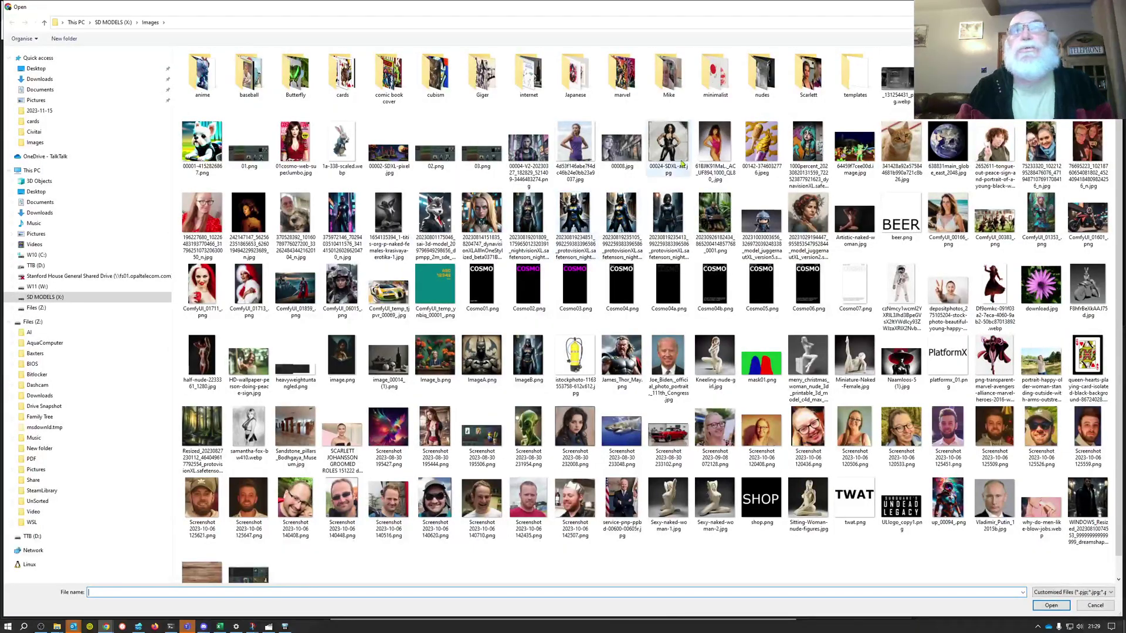
- Load the pink swimsuit photo from the Images folder into Load Image 1
double_click(719, 148)
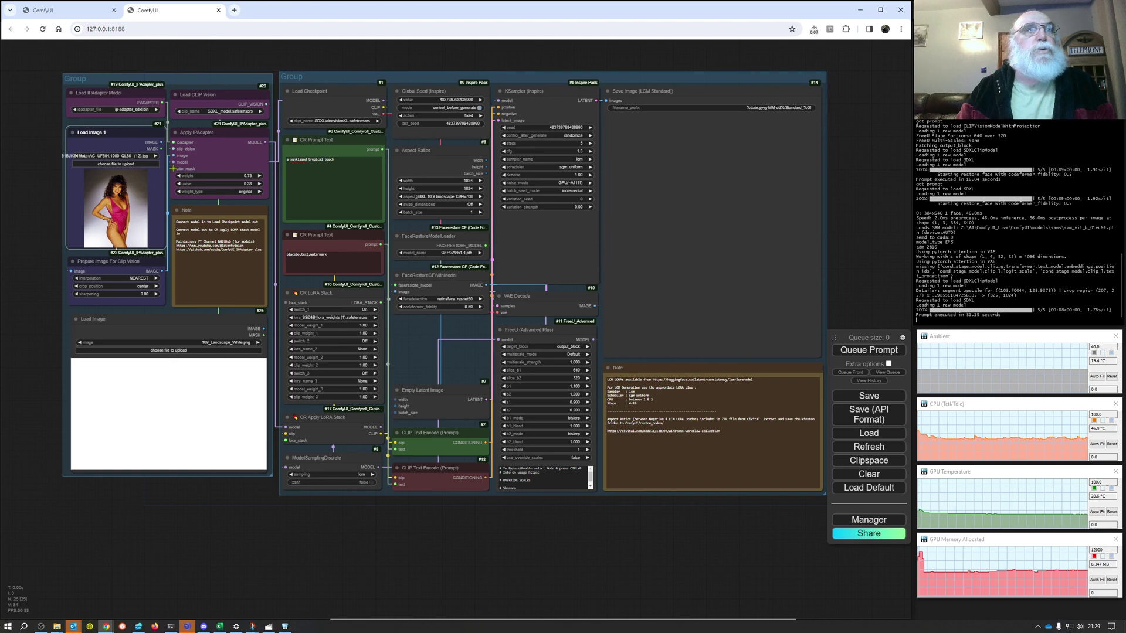
- Render a widescreen beach image, then connect Load Image's MASK to Apply IPAdapter's attn_mask input
left_click_drag(263, 335, 207, 318)
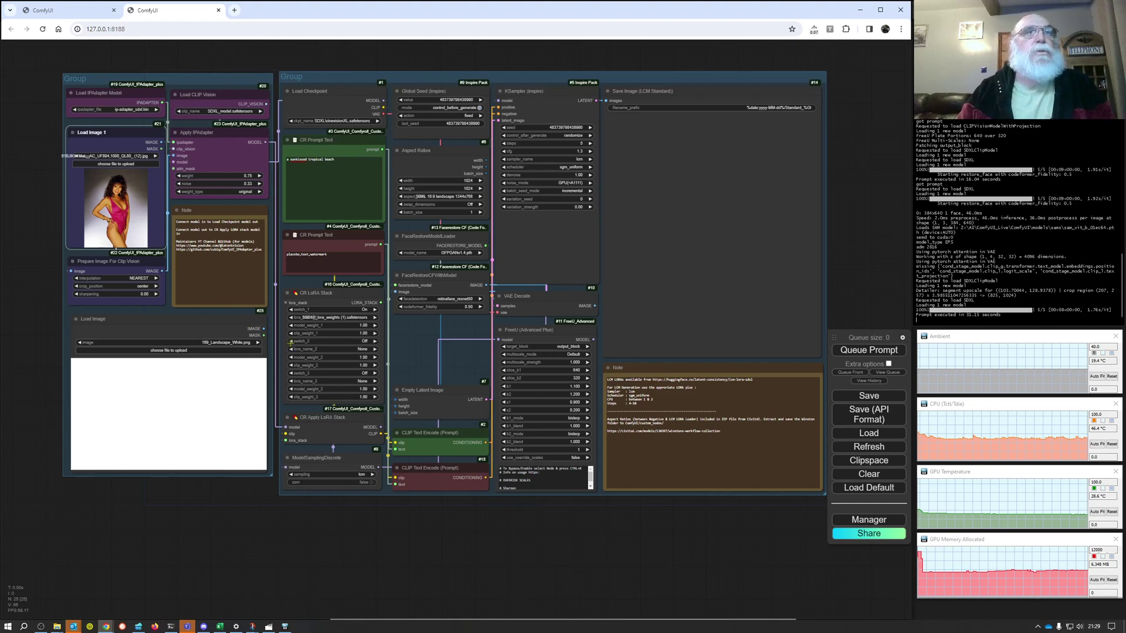
left_click(868, 352)
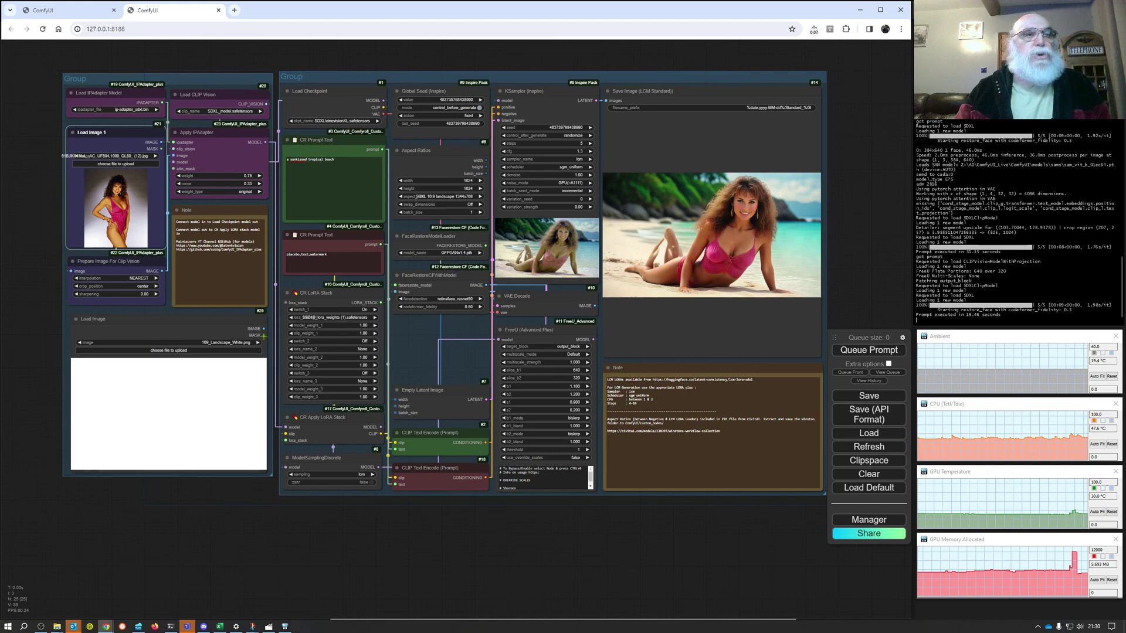
left_click_drag(264, 336, 173, 169)
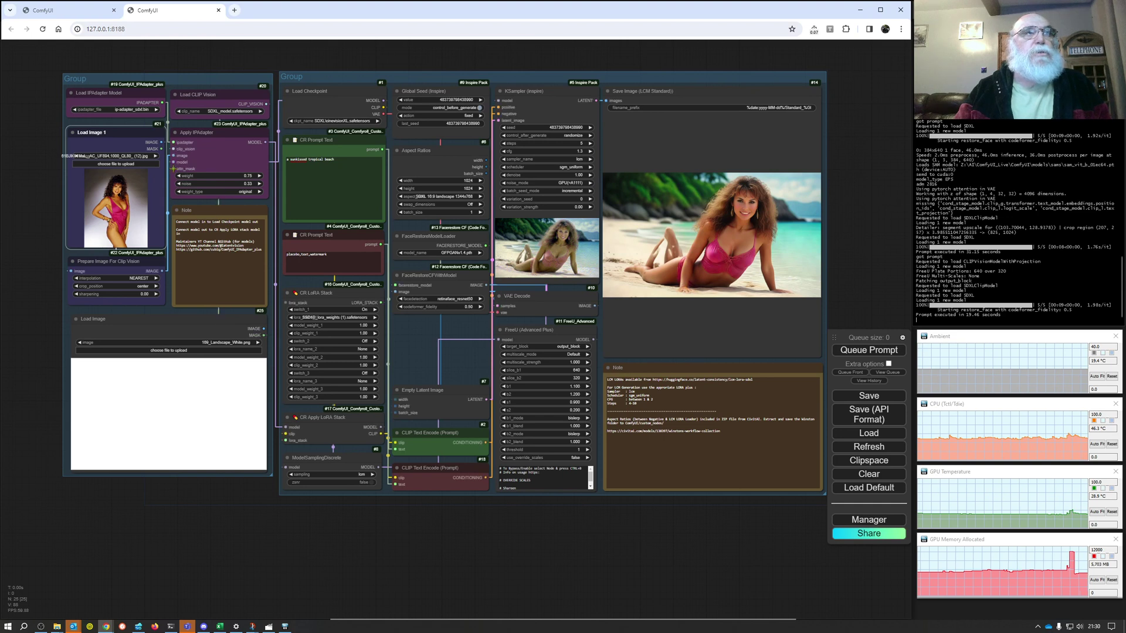
- In the MaskEditor, paint a tall black stripe down the left side and save it to Load Image
right_click(136, 407)
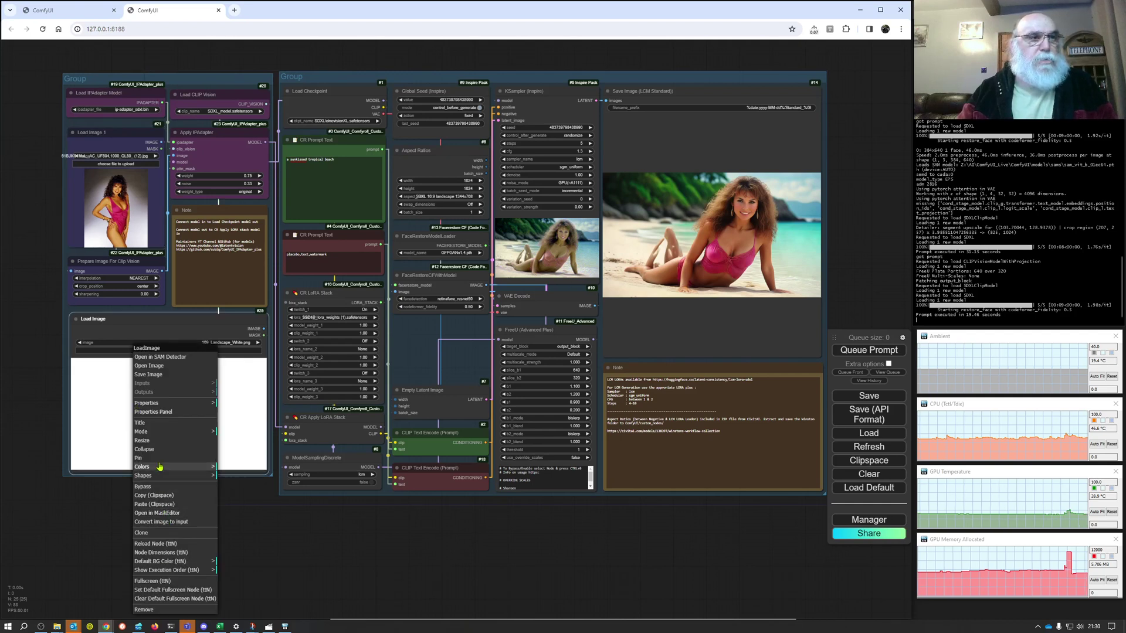
left_click(162, 513)
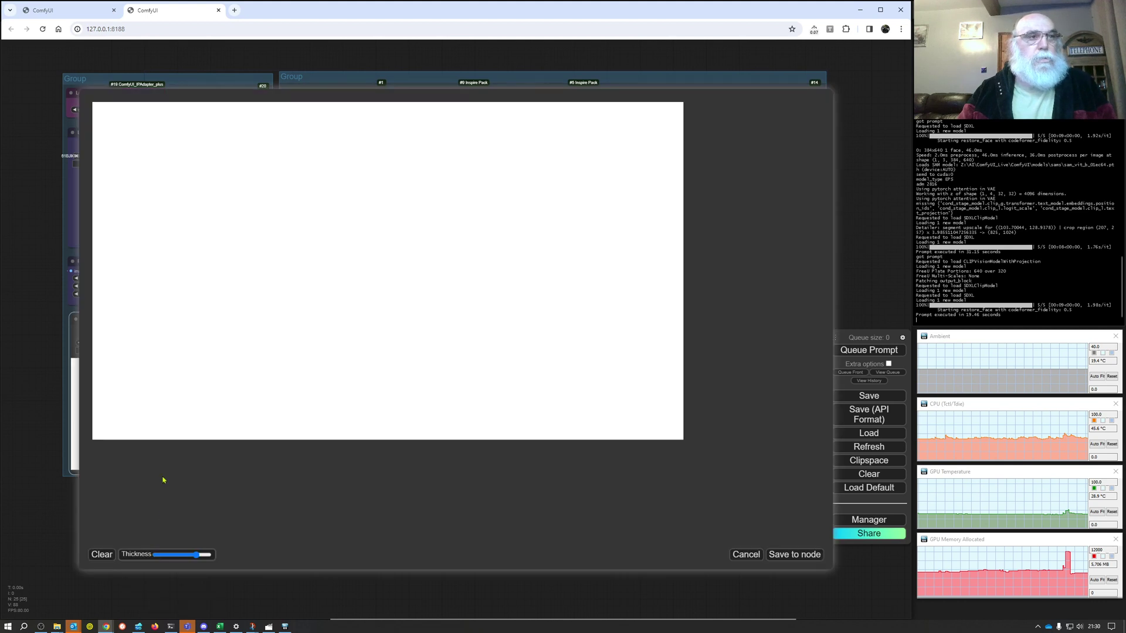
mouse_move(149, 413)
left_mouse_down()
mouse_move(157, 156)
mouse_move(186, 150)
mouse_move(198, 213)
mouse_move(193, 427)
mouse_move(556, 547)
left_mouse_up()
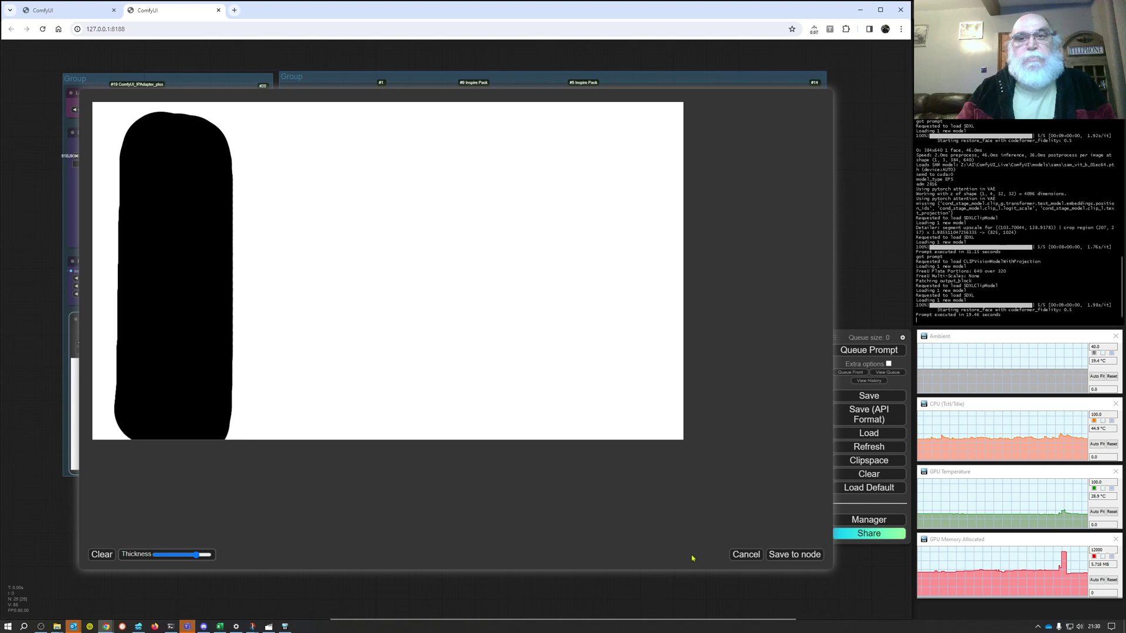
left_click(786, 556)
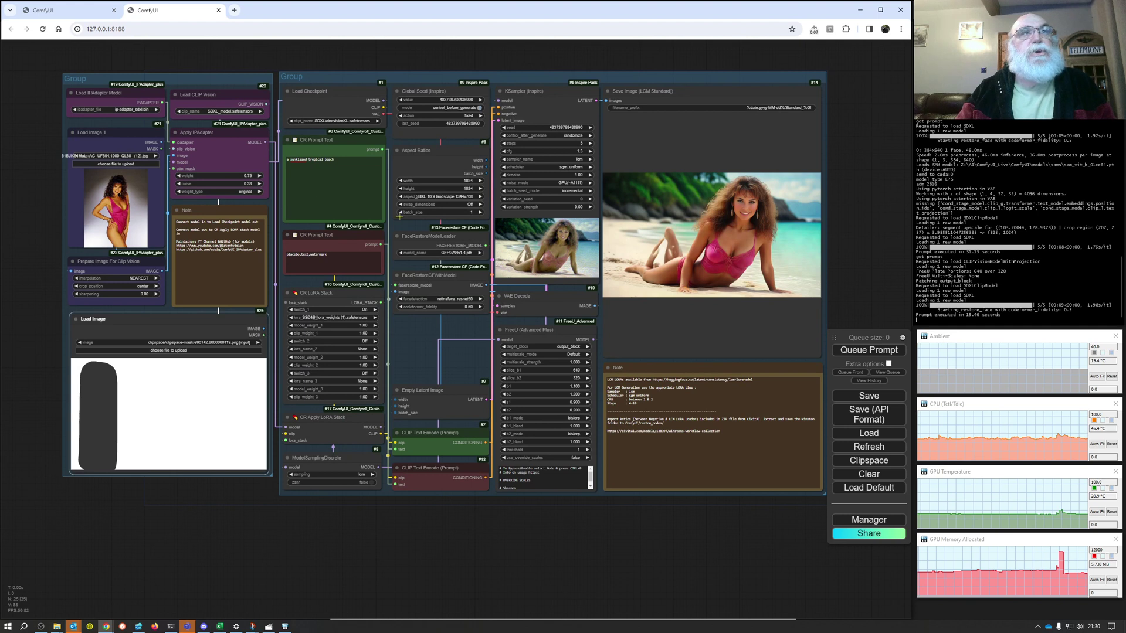
- Queue the workflow to render the woman seated on the left of the tropical beach
left_click(871, 352)
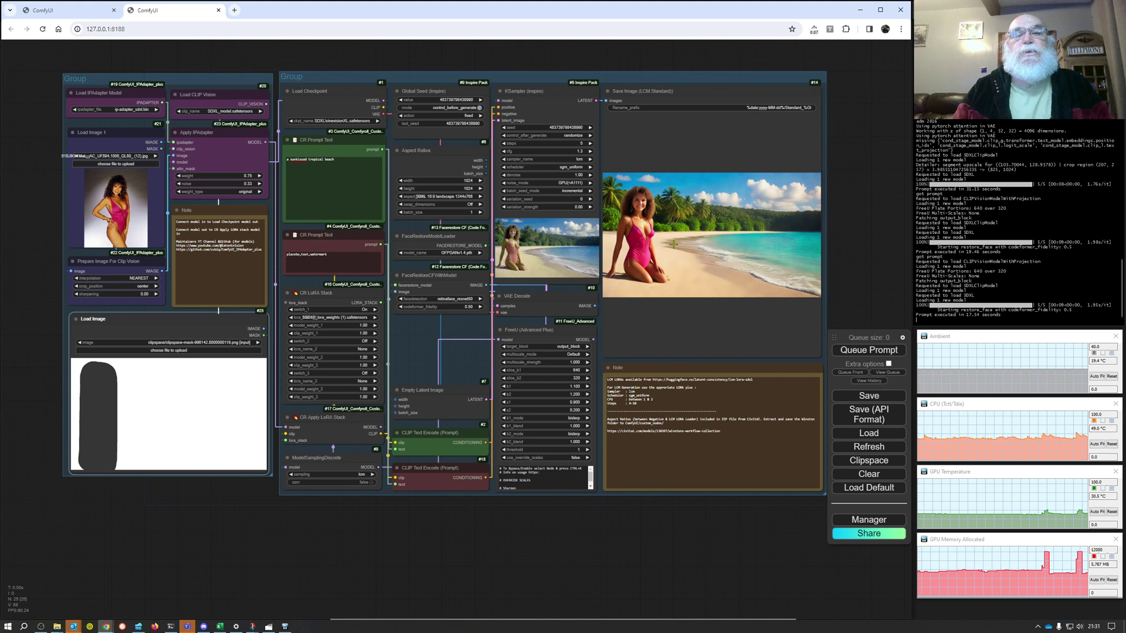
right_click(673, 244)
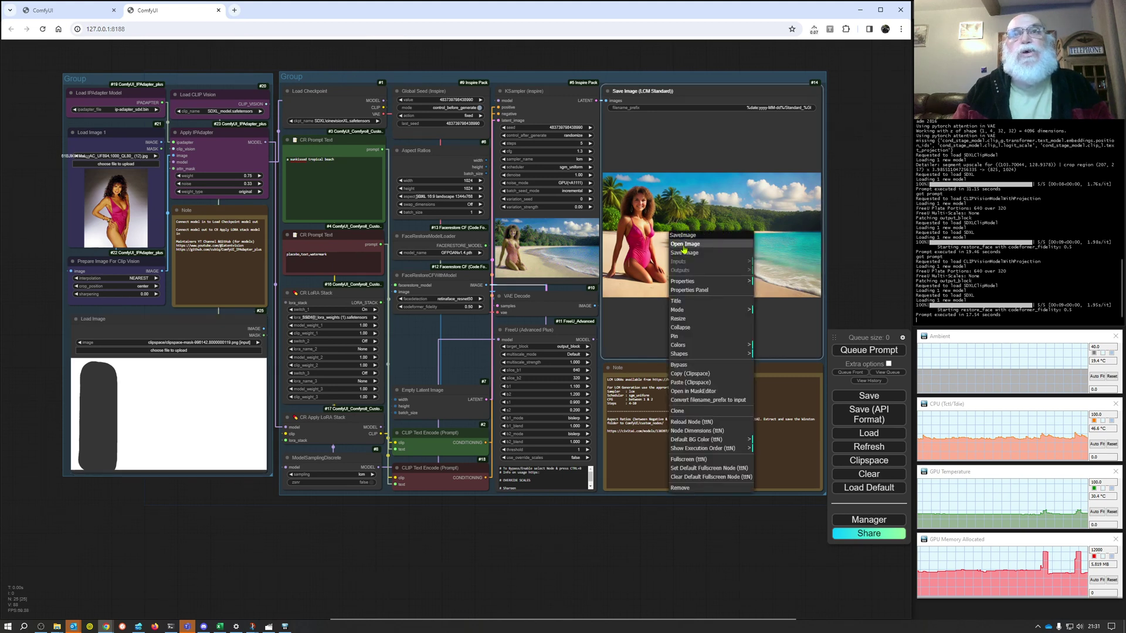
left_click(684, 245)
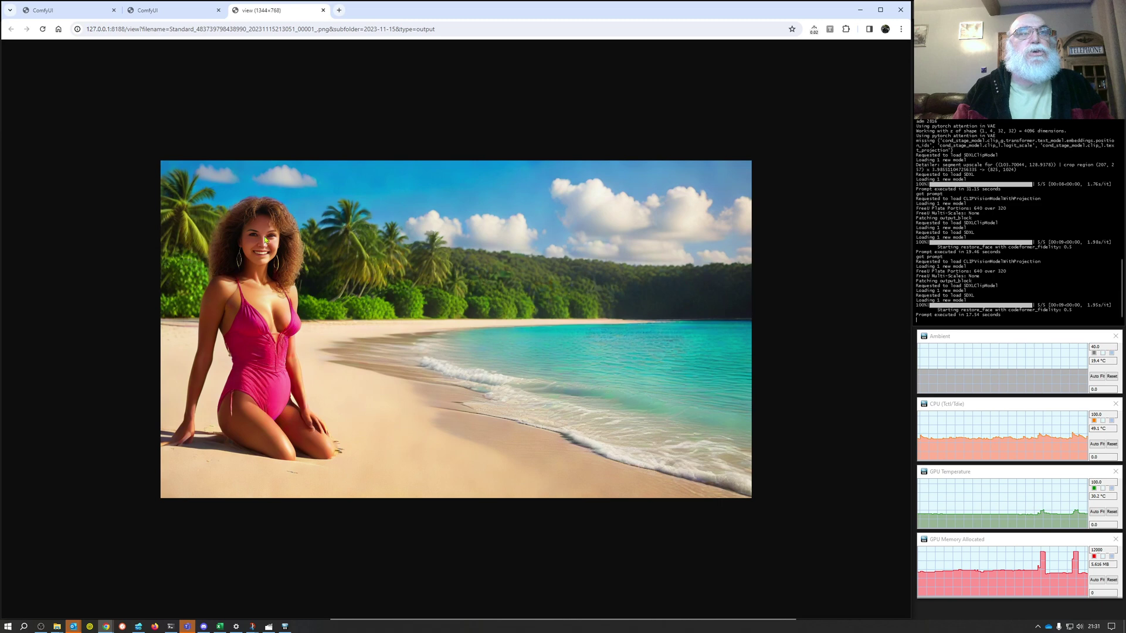
left_click(322, 10)
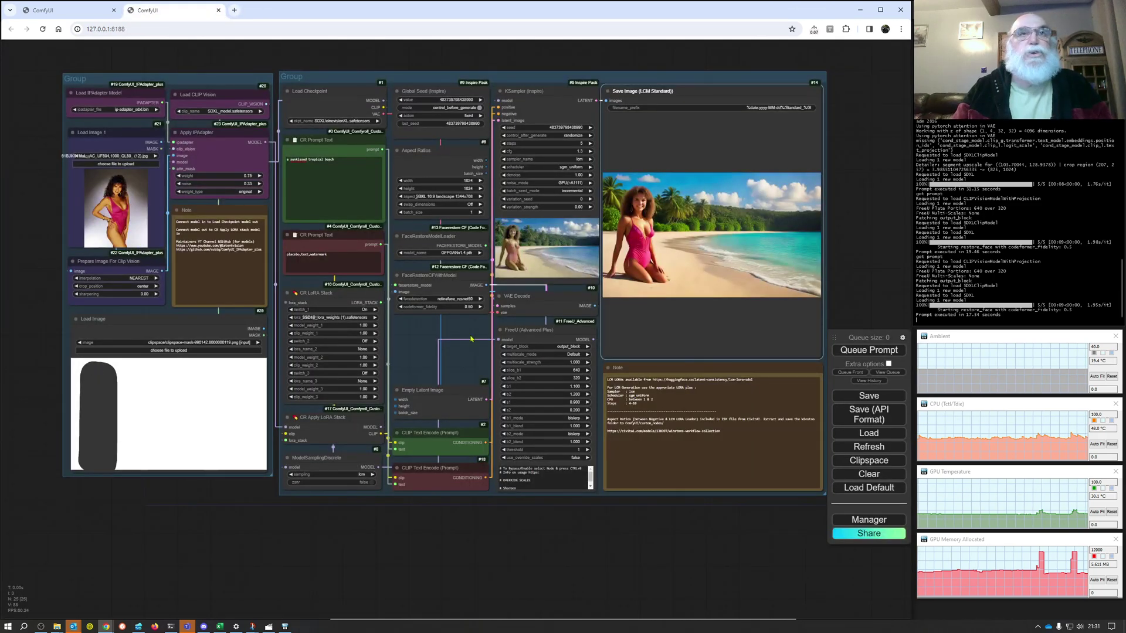
left_click(869, 351)
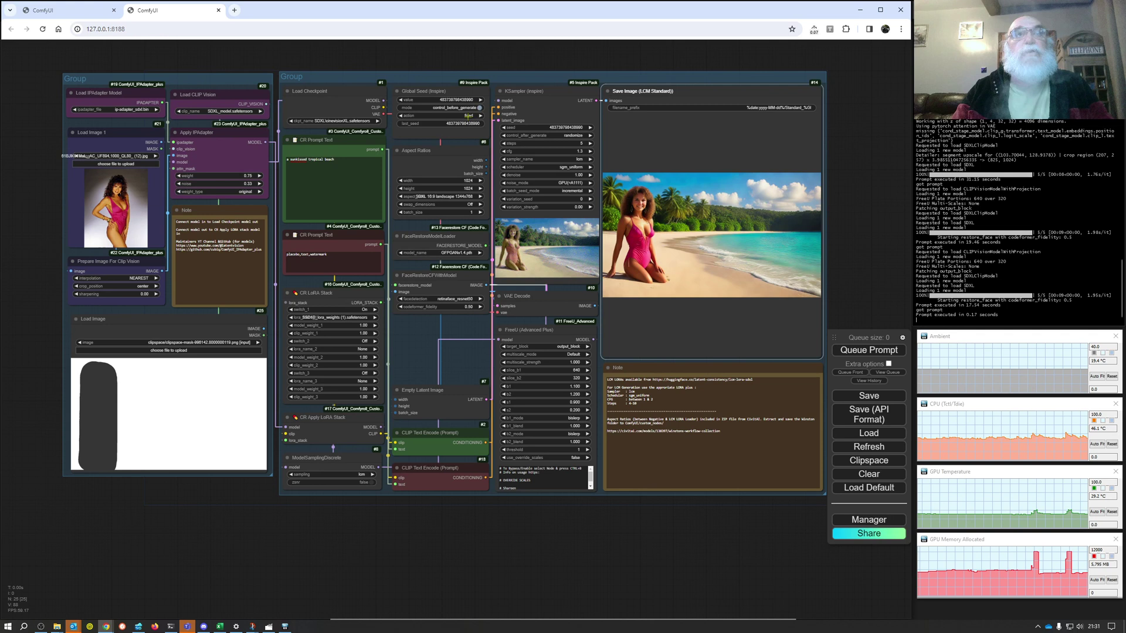
- Set the Global Seed action to randomize and render a new beach image
left_click(468, 116)
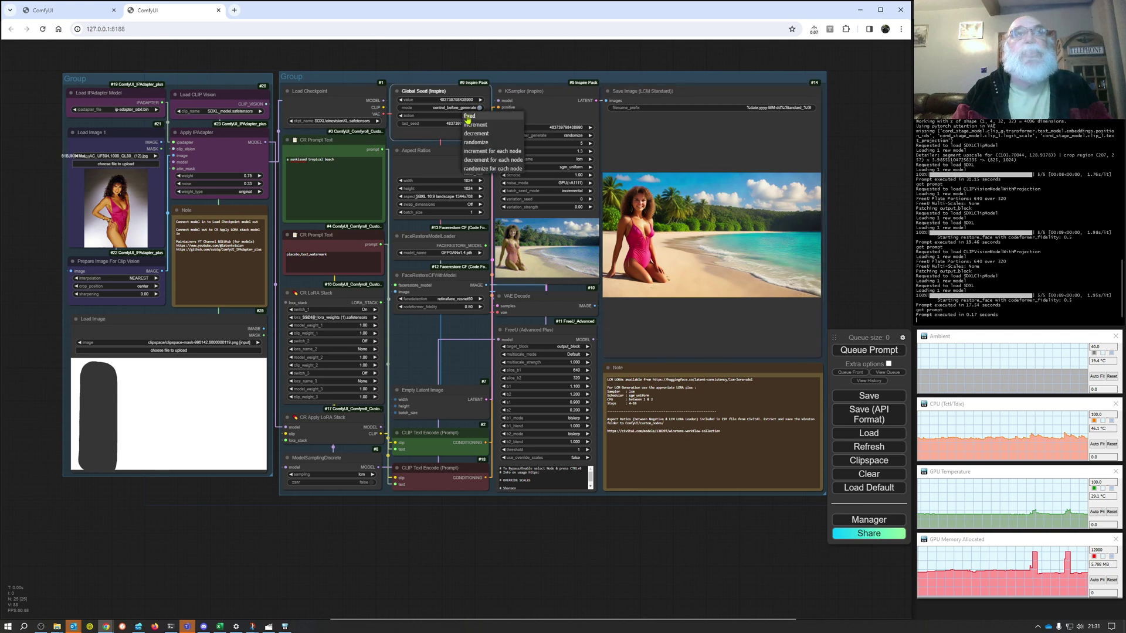
left_click(475, 142)
left_click(859, 351)
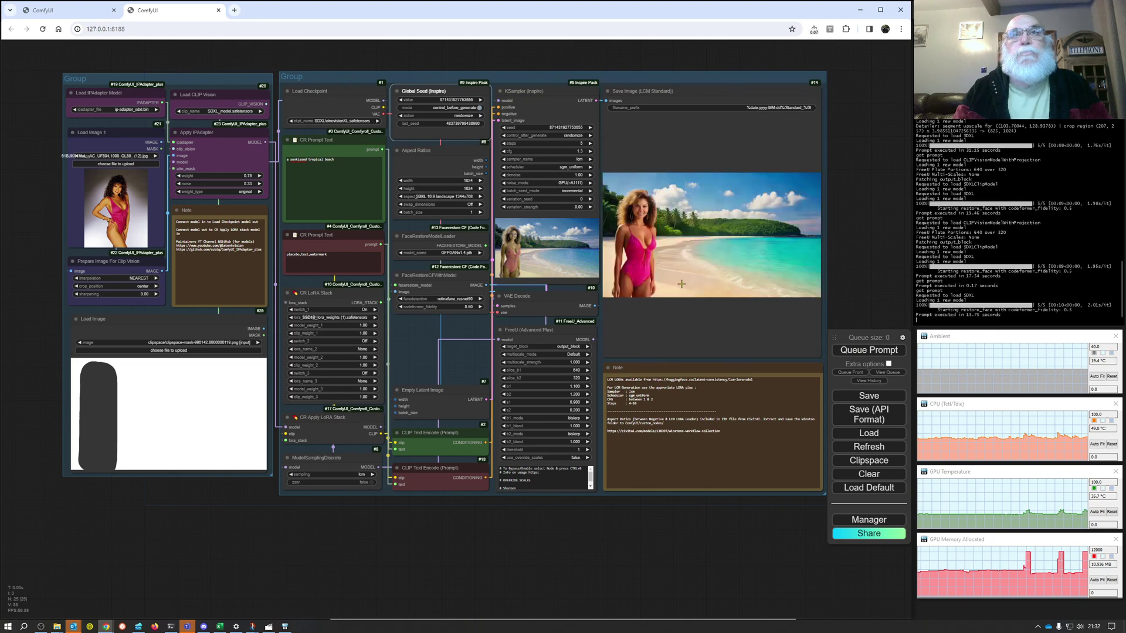
right_click(661, 242)
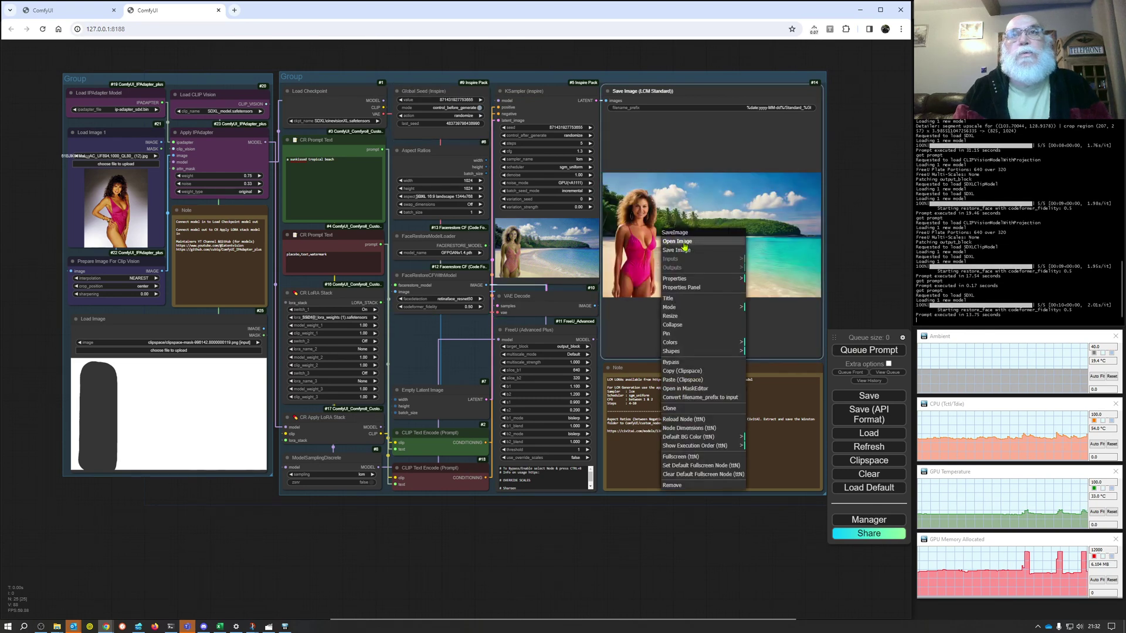
left_click(684, 243)
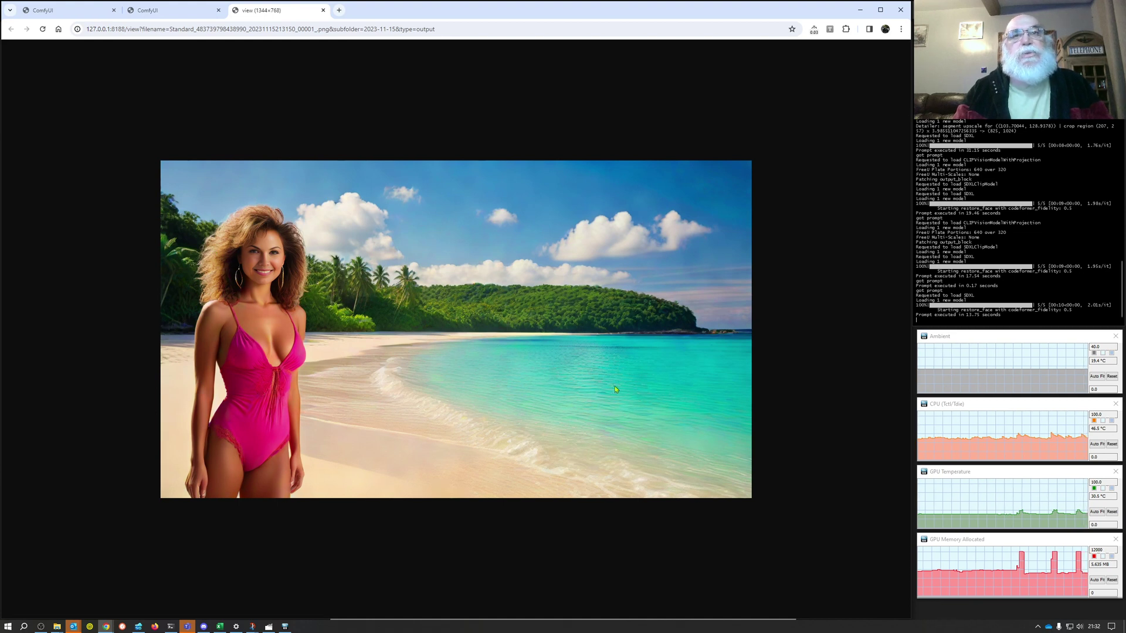
left_click(323, 10)
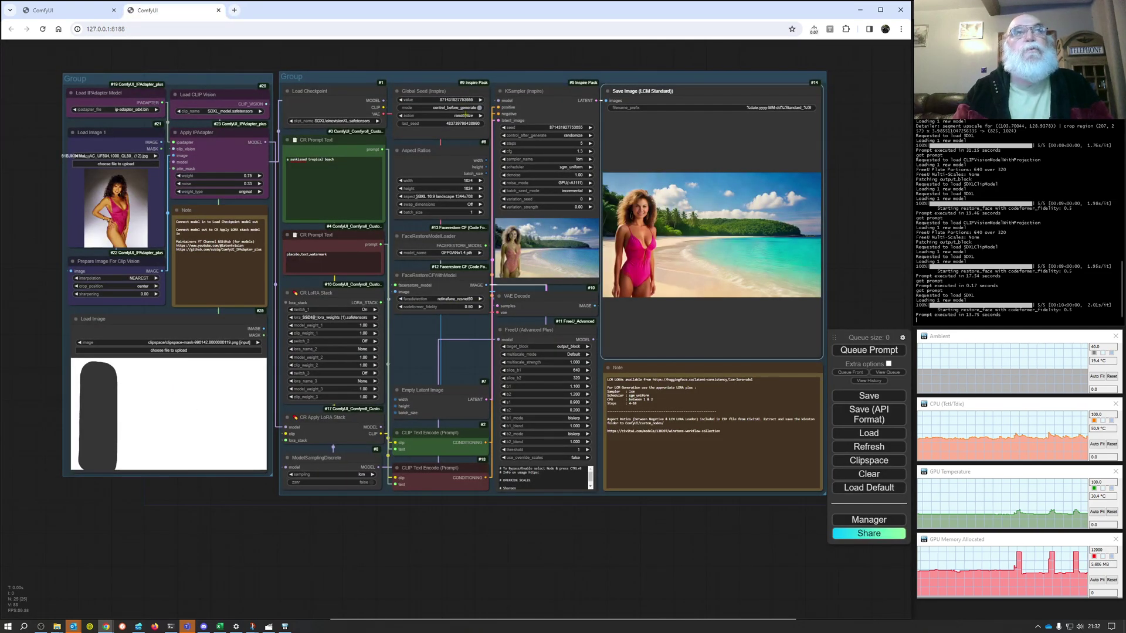
- In the MaskEditor, paint a black stripe down the right side and save it to Load Image
right_click(185, 412)
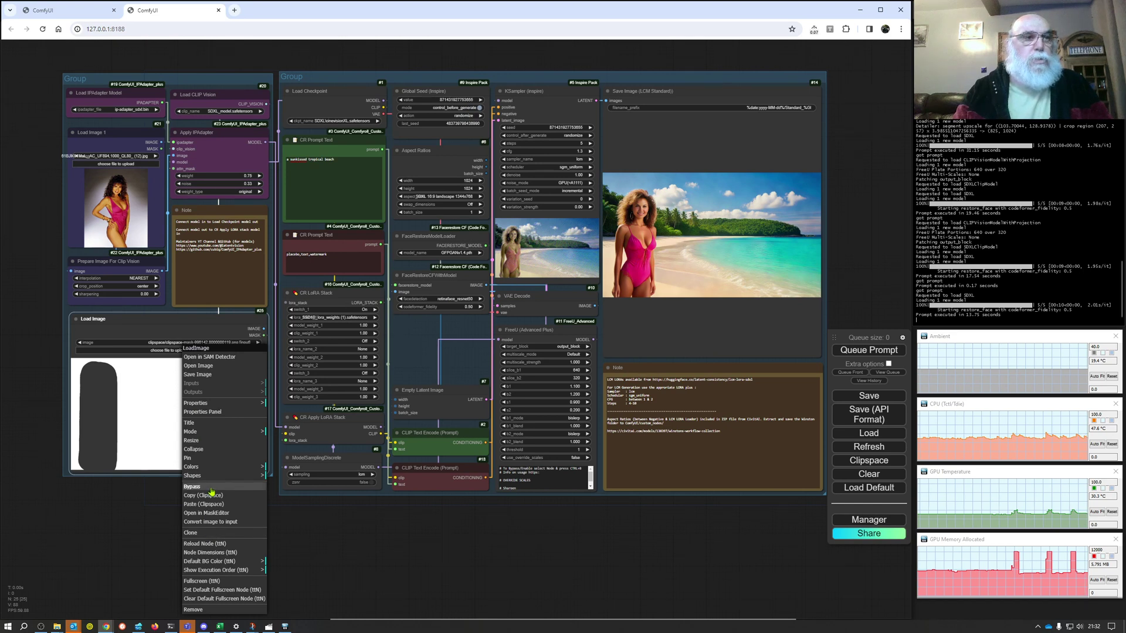
left_click(210, 513)
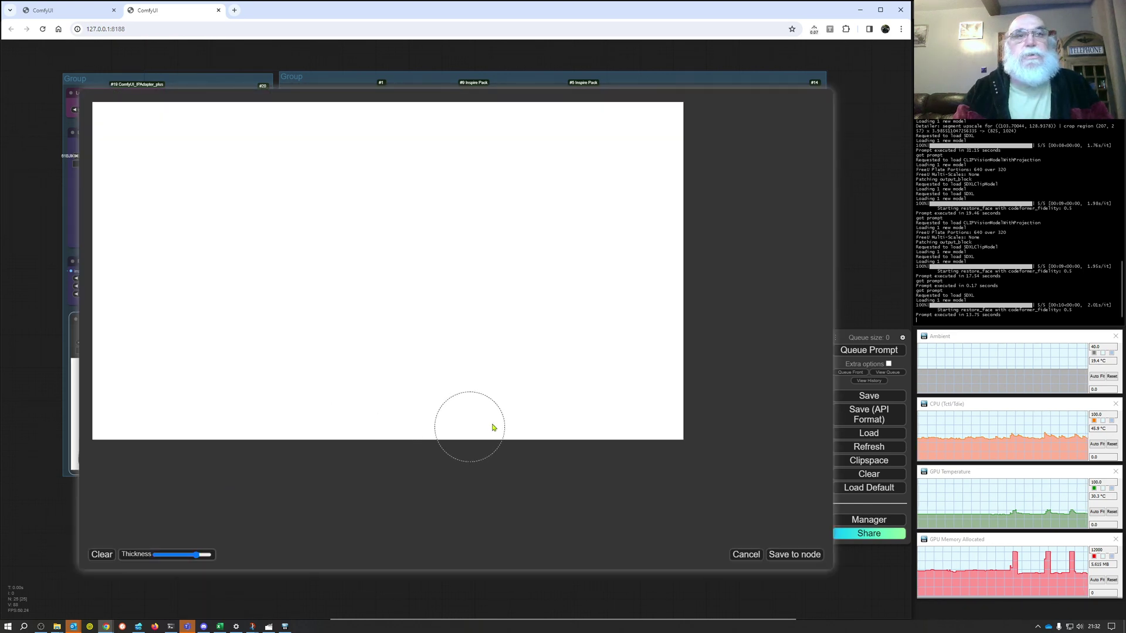
mouse_move(613, 410)
left_mouse_down()
mouse_move(626, 171)
mouse_move(619, 145)
mouse_move(597, 142)
mouse_move(570, 155)
mouse_move(562, 416)
mouse_move(568, 433)
mouse_move(609, 435)
mouse_move(624, 435)
mouse_move(636, 405)
left_mouse_up()
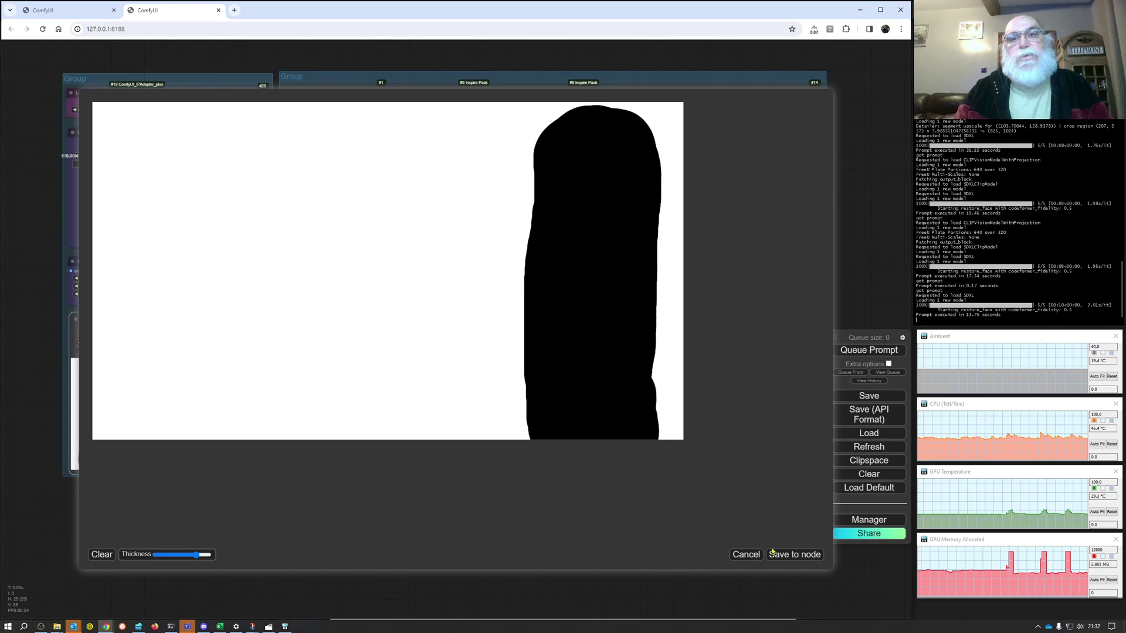
left_click(795, 553)
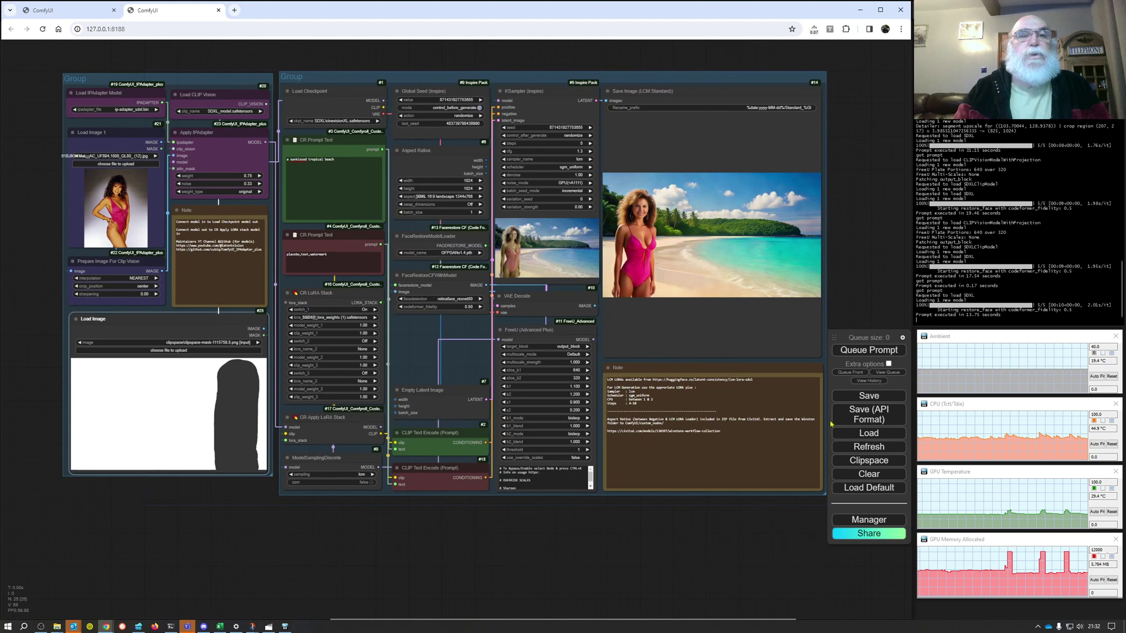
- Queue the workflow to render the woman standing on the right of the beach
left_click(869, 351)
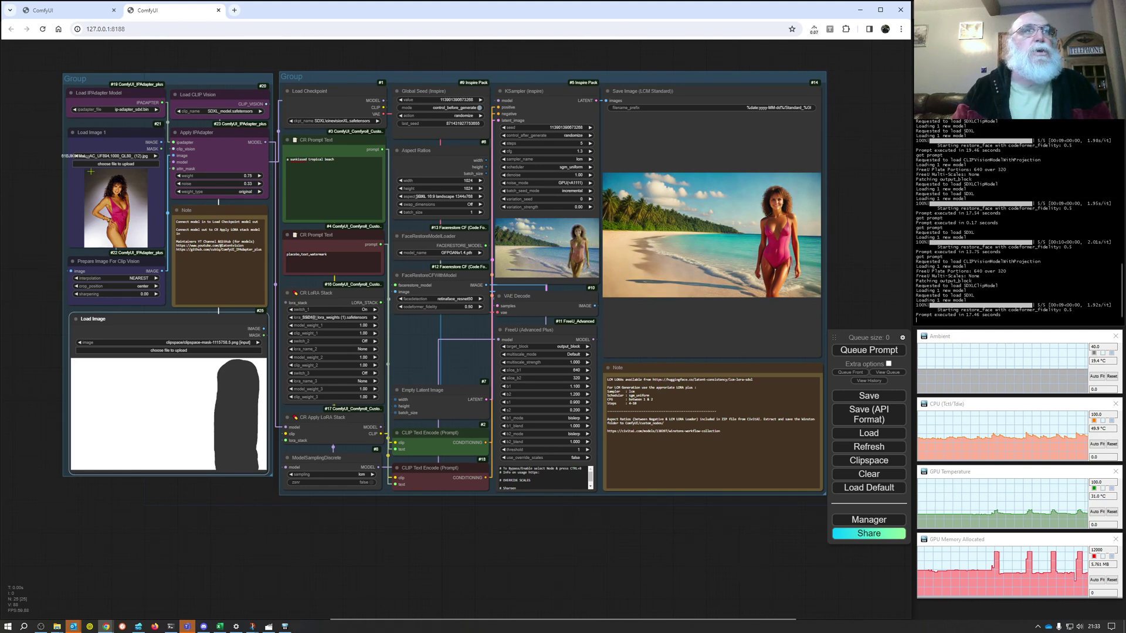
- Load the ginger cat photo into Load Image 1 and queue a new beach render
left_click(119, 164)
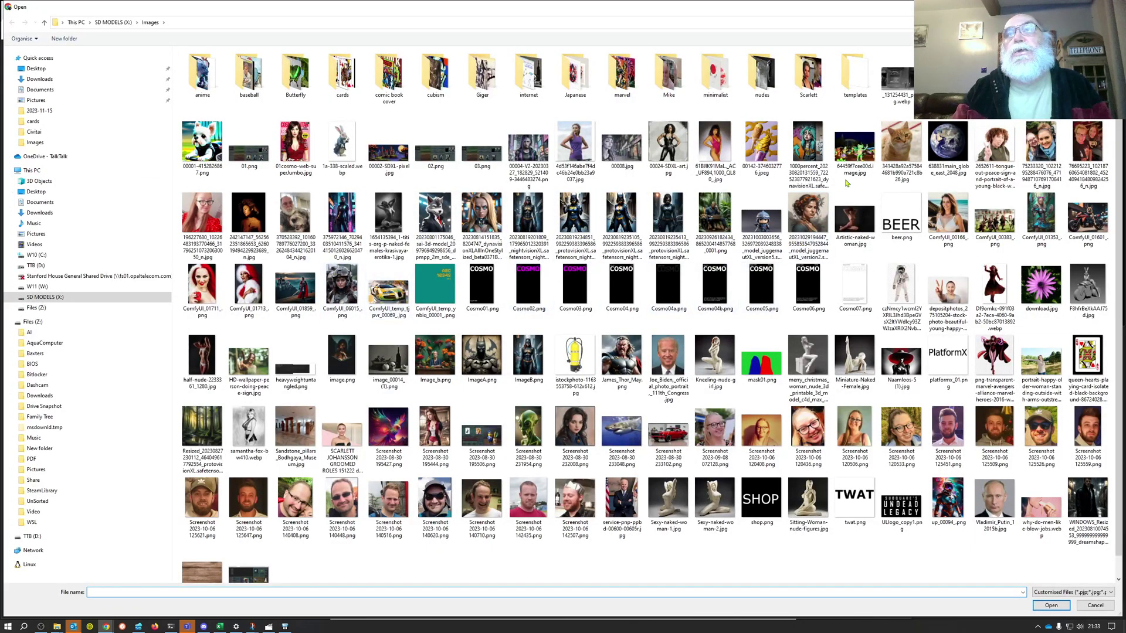
double_click(901, 147)
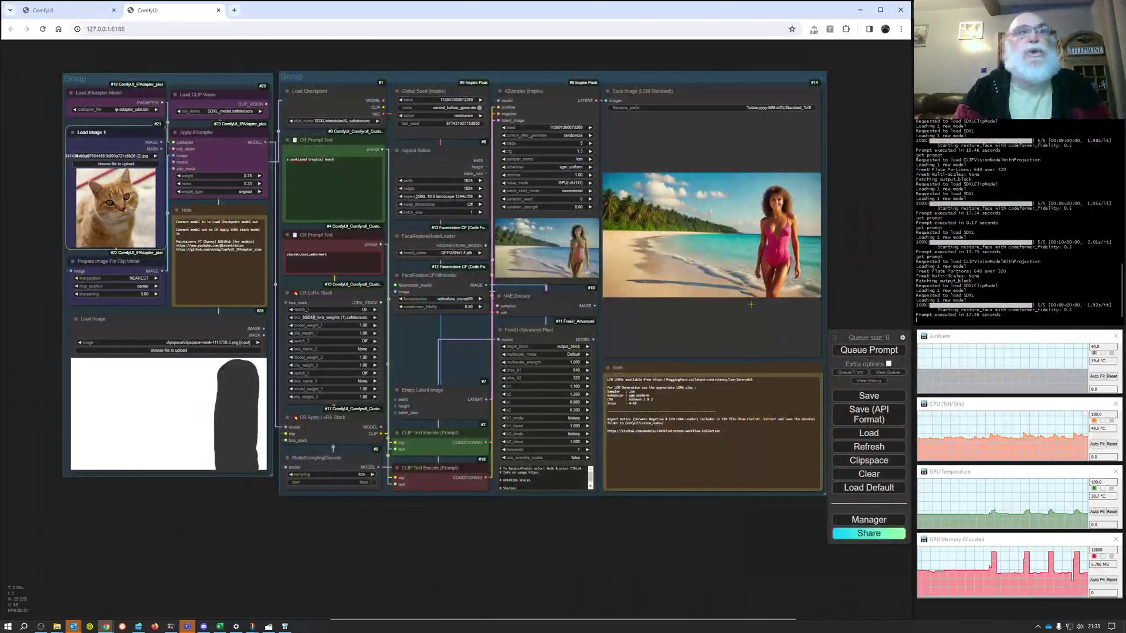
left_click(872, 351)
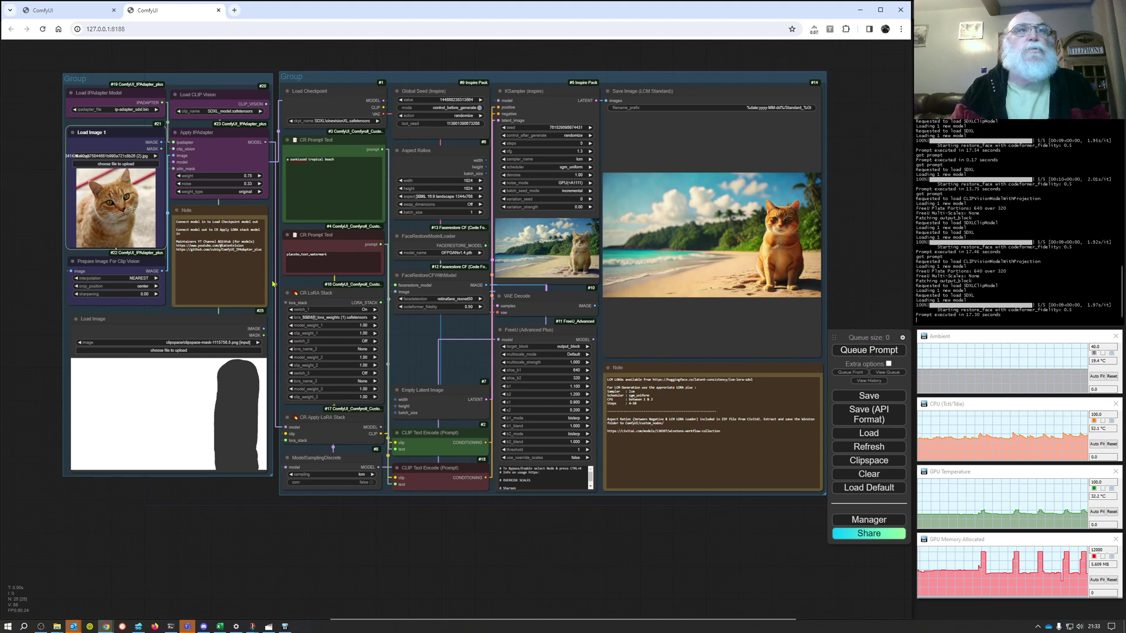
- Raise IPAdapter weight to 0.80 and replace the beach prompt with 'dirty gritty new york back ally, rubbish bins'
left_click(259, 176)
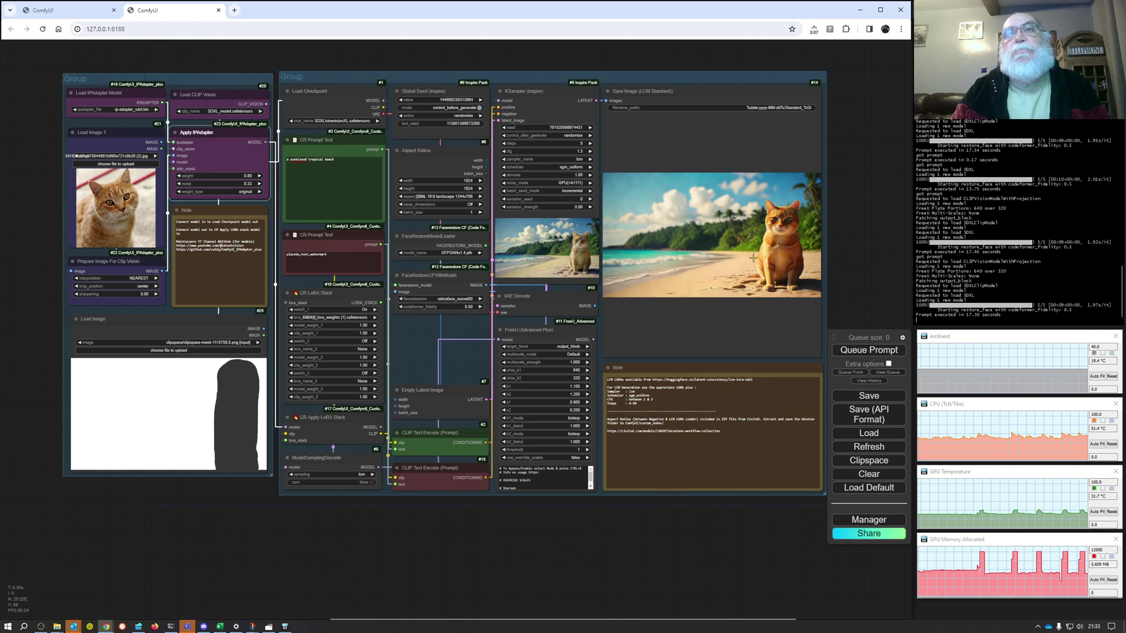
left_click(344, 162)
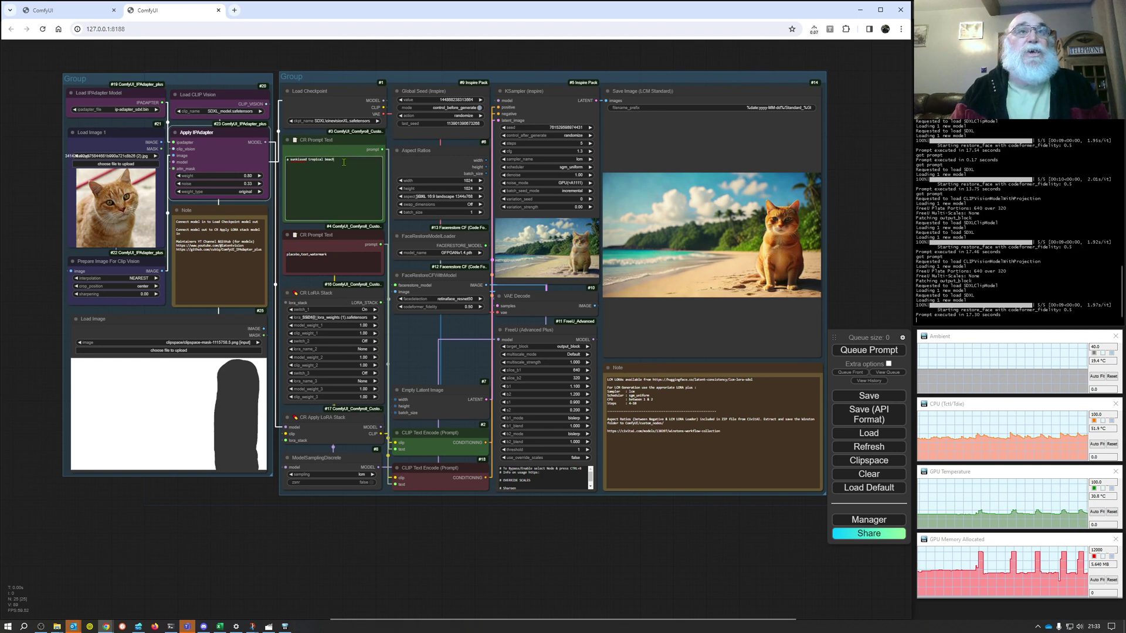
left_click_drag(345, 163, 300, 162)
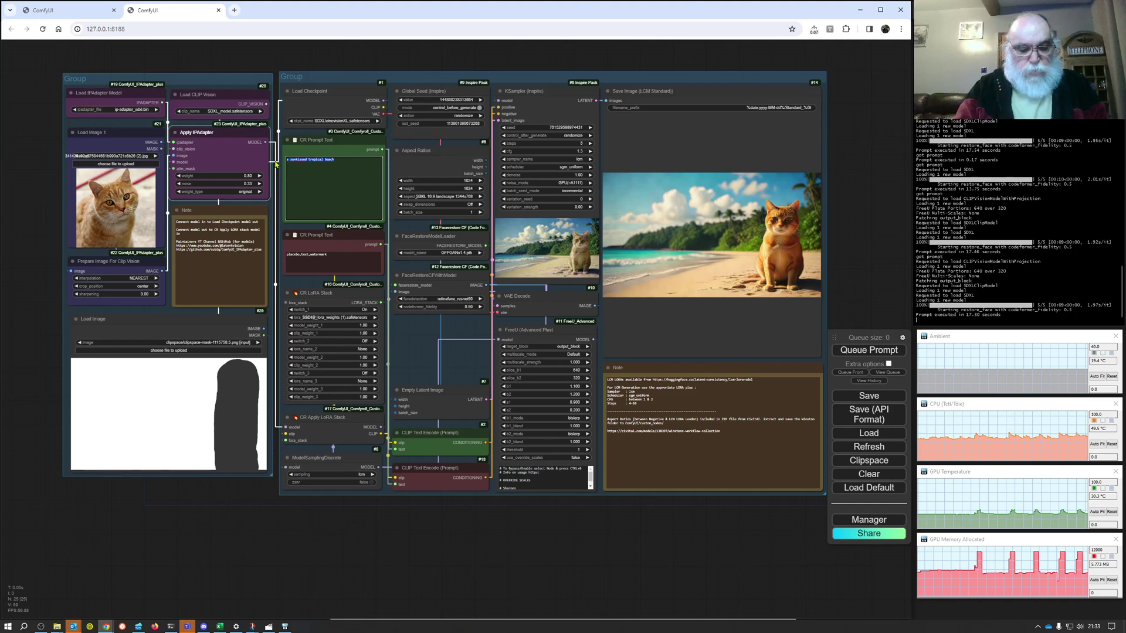
type("adirty gritty")
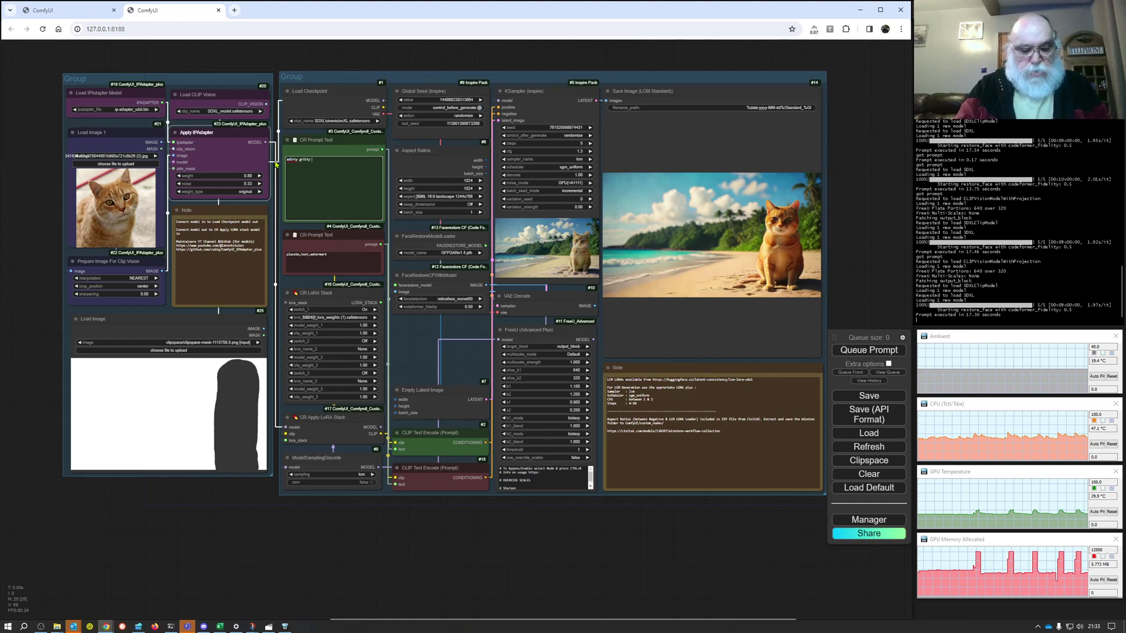
type(" new yo")
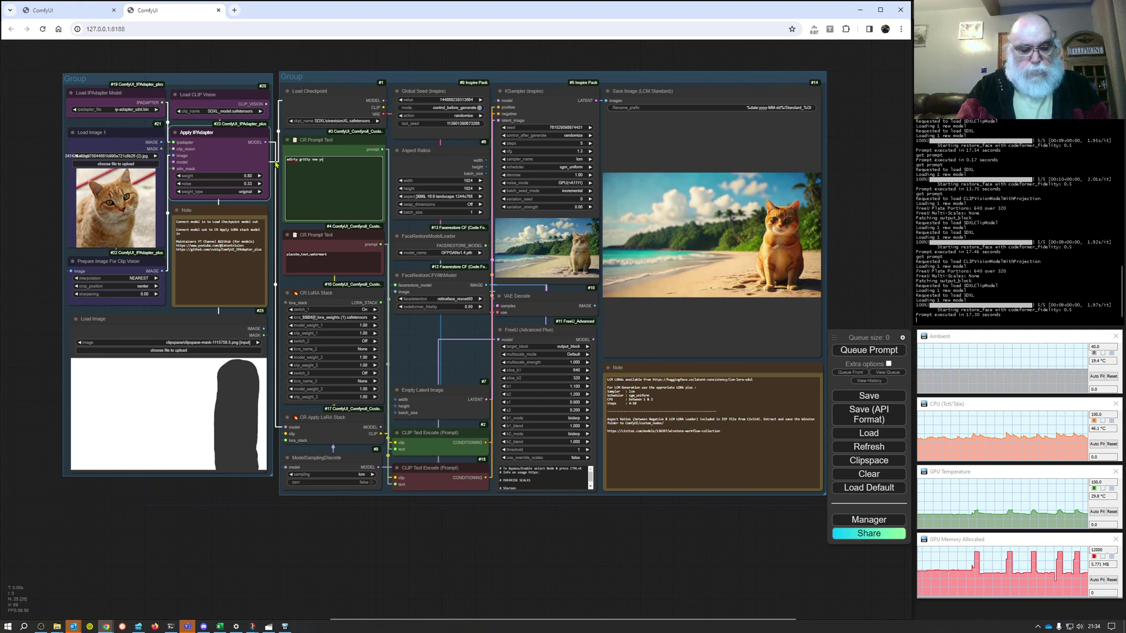
type("rk back al")
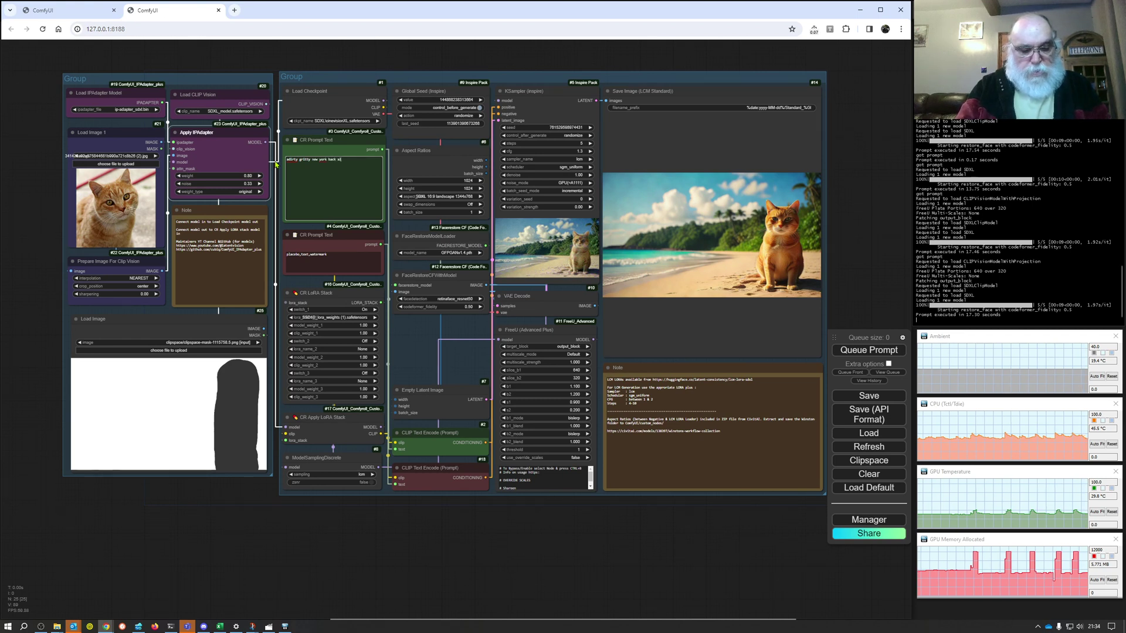
type("ly, rubbish")
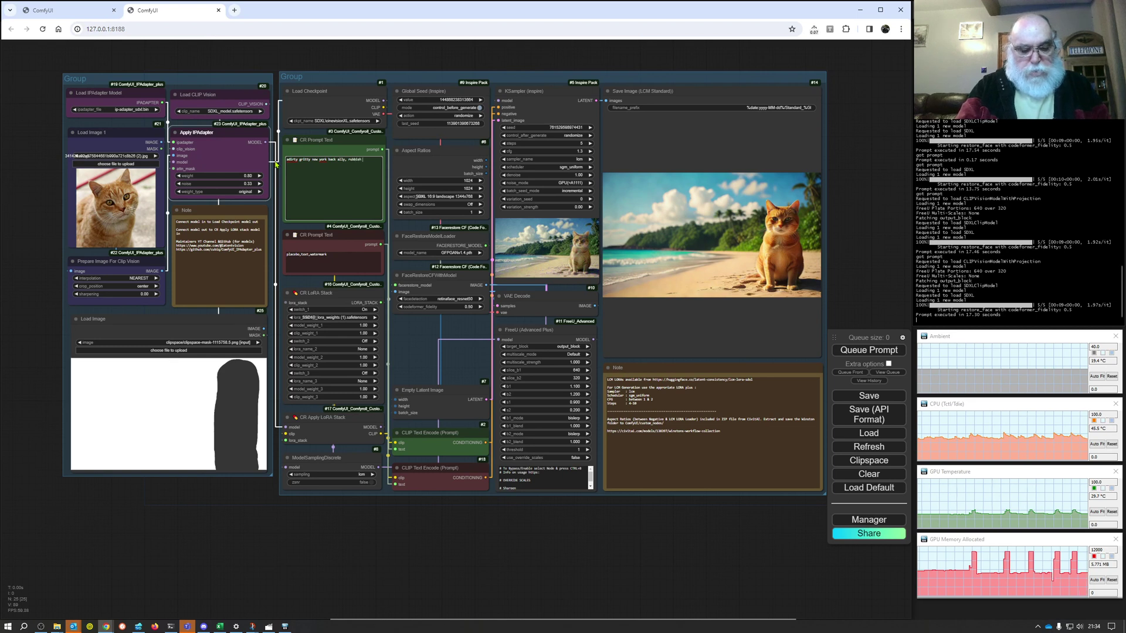
type(" bins, rain")
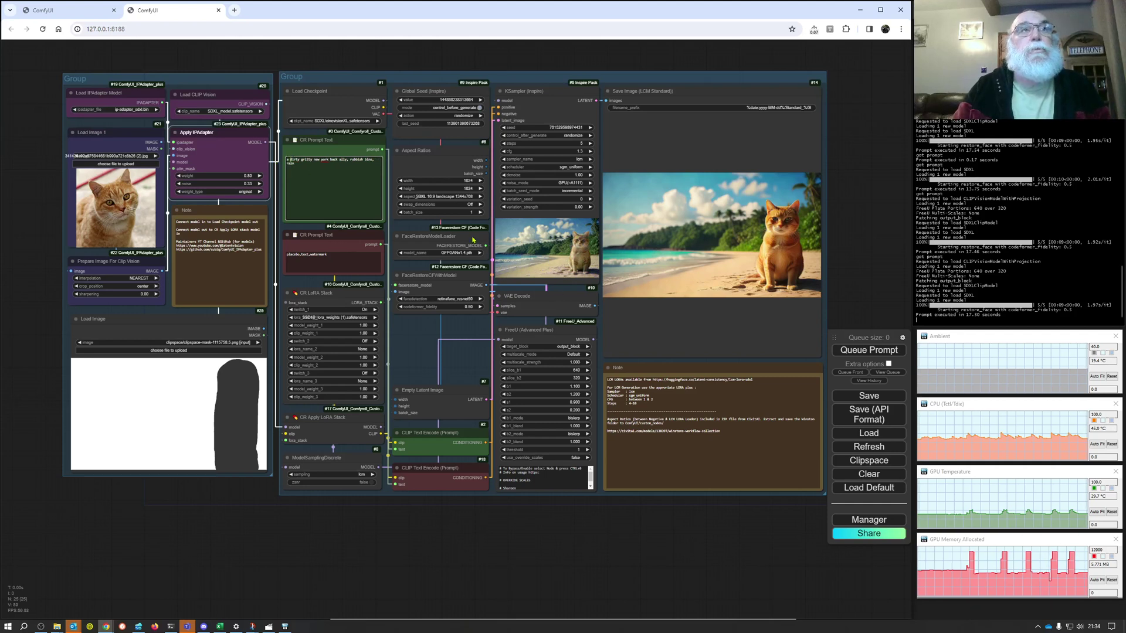
- Queue the render of the ginger cat in the gritty New York back alley
left_click(867, 352)
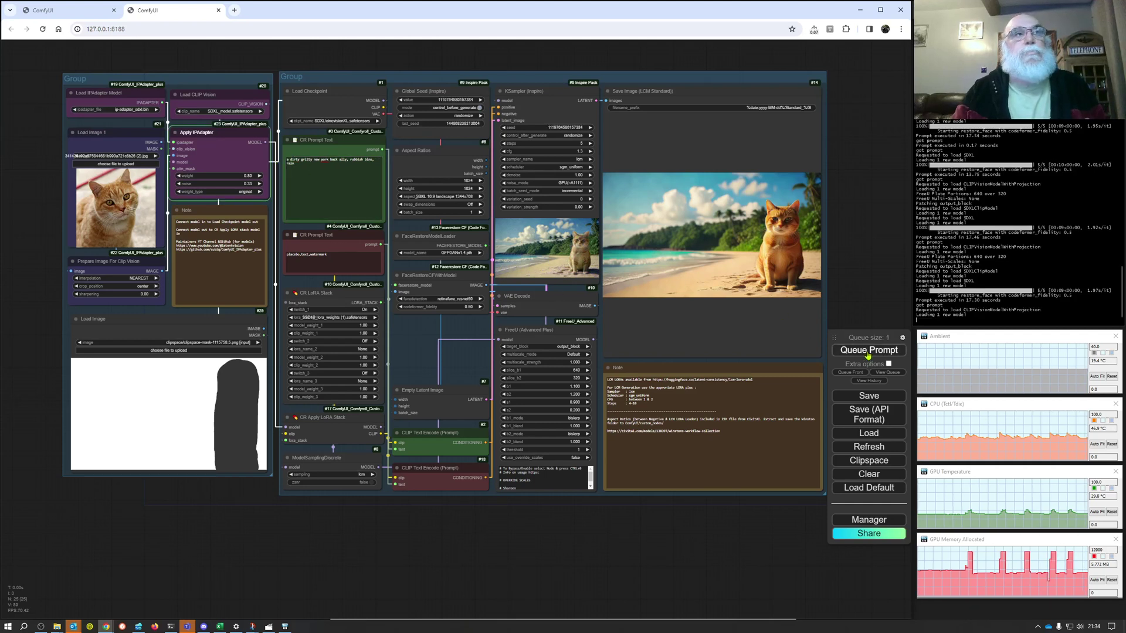